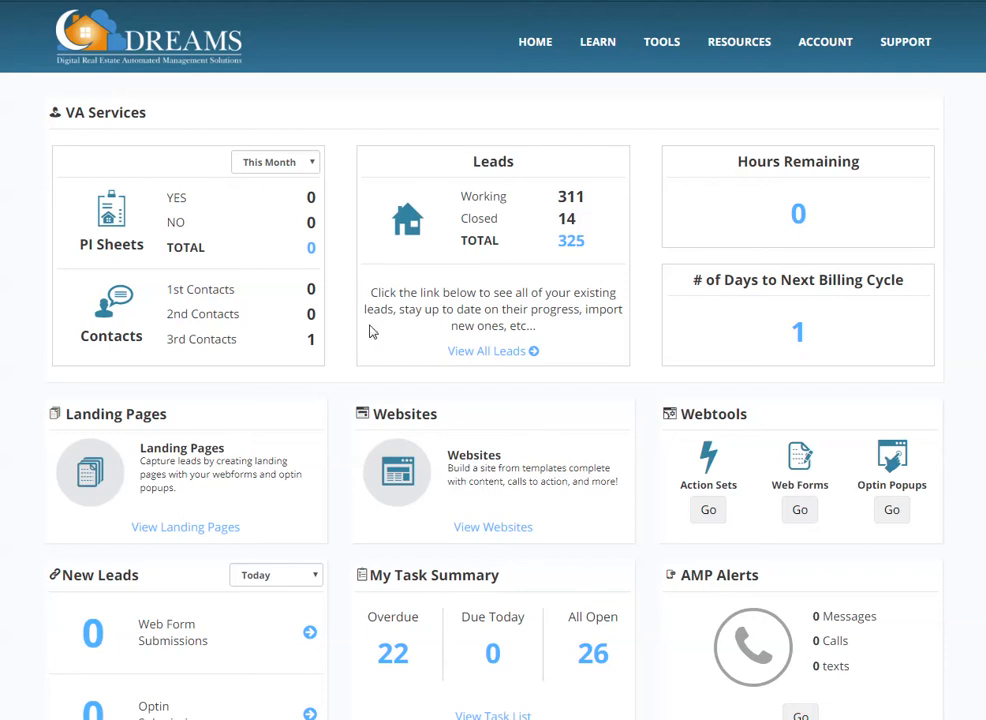
Open the marketing page of the Ponte Vedra, Florida listing from the Property Pipeline.
mouse_move(678, 39)
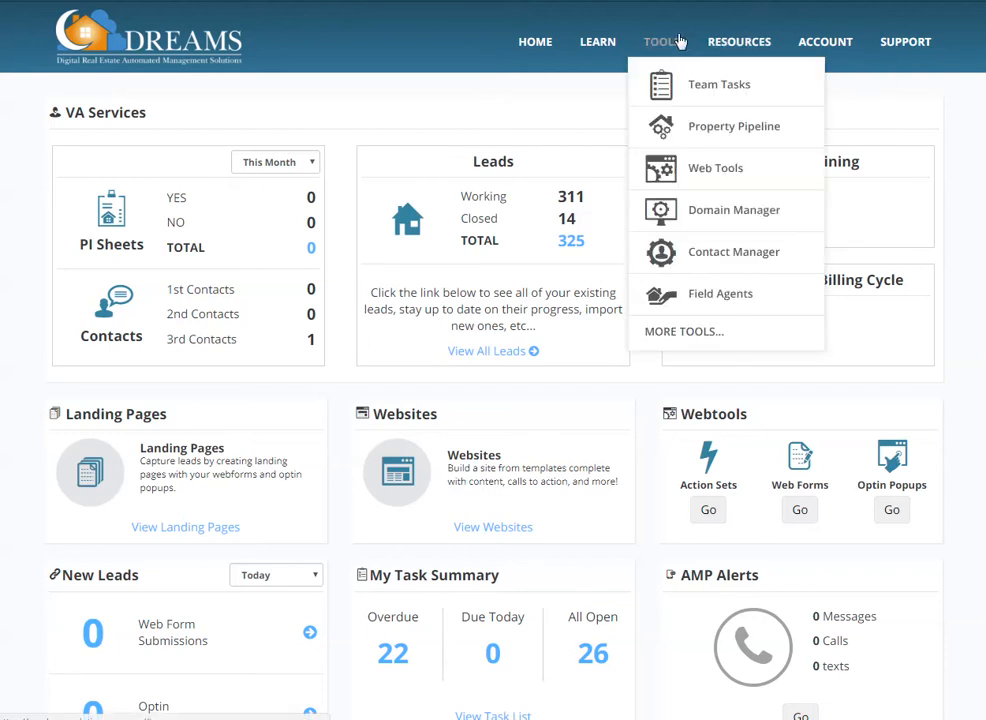
left_click(690, 134)
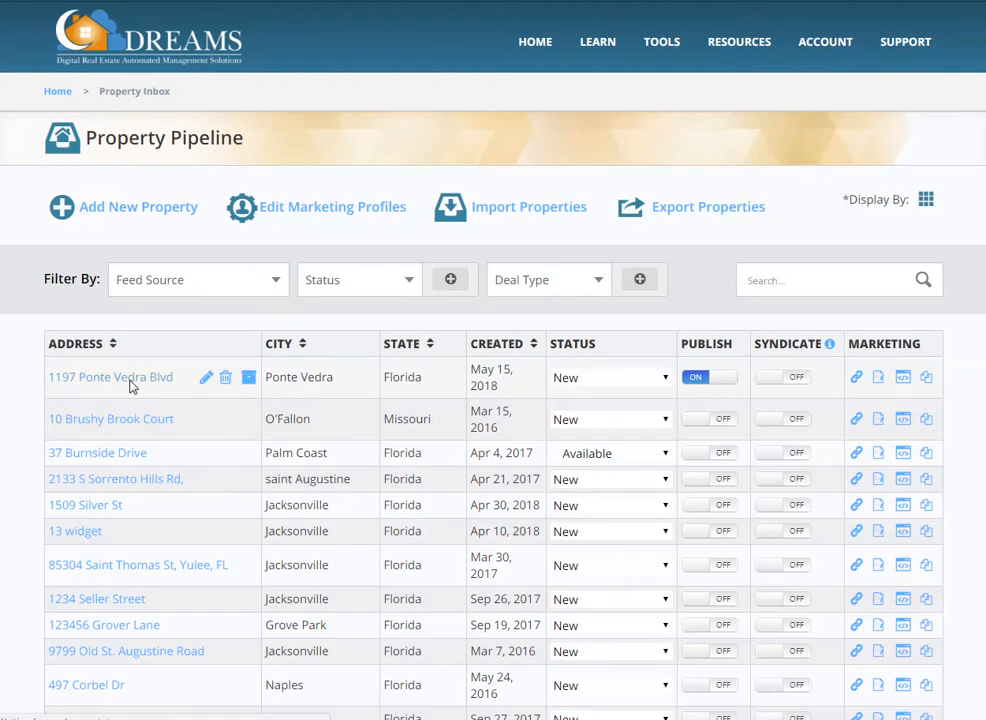
left_click(130, 380)
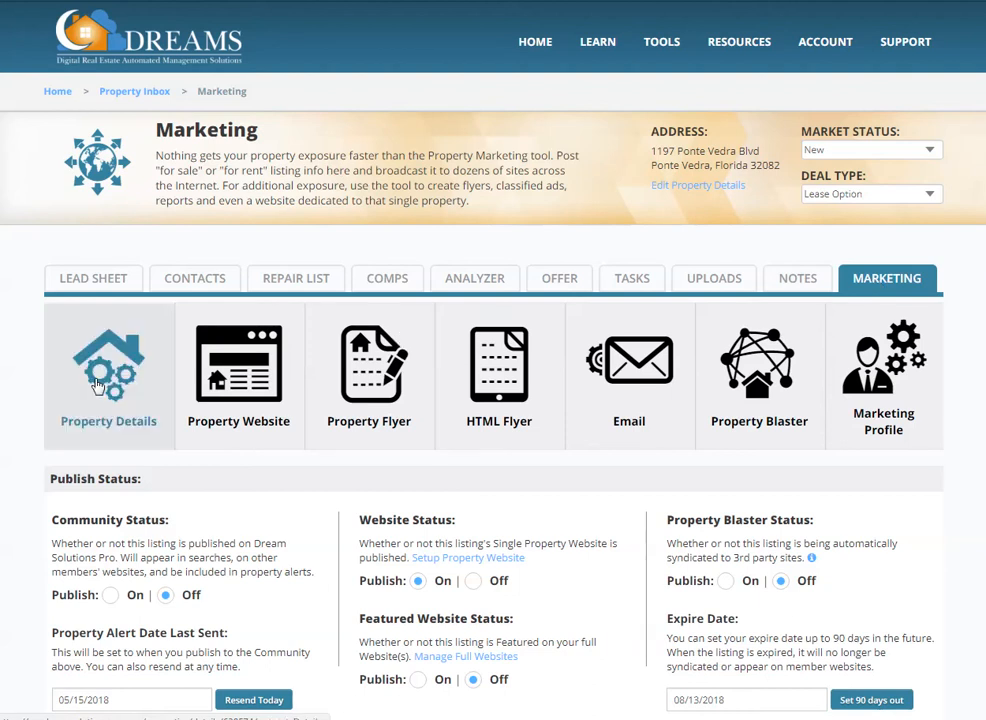
Review the listing's publish status, property basics, property description and additional detail categories.
scroll(105, 378, "down", 1)
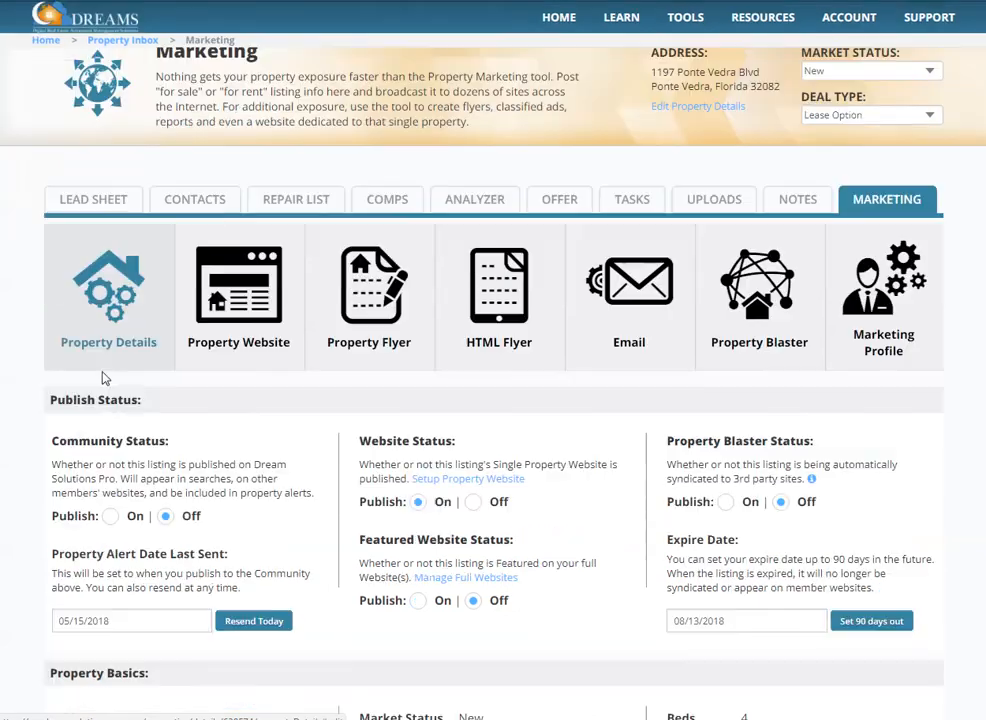
scroll(40, 394, "down", 1)
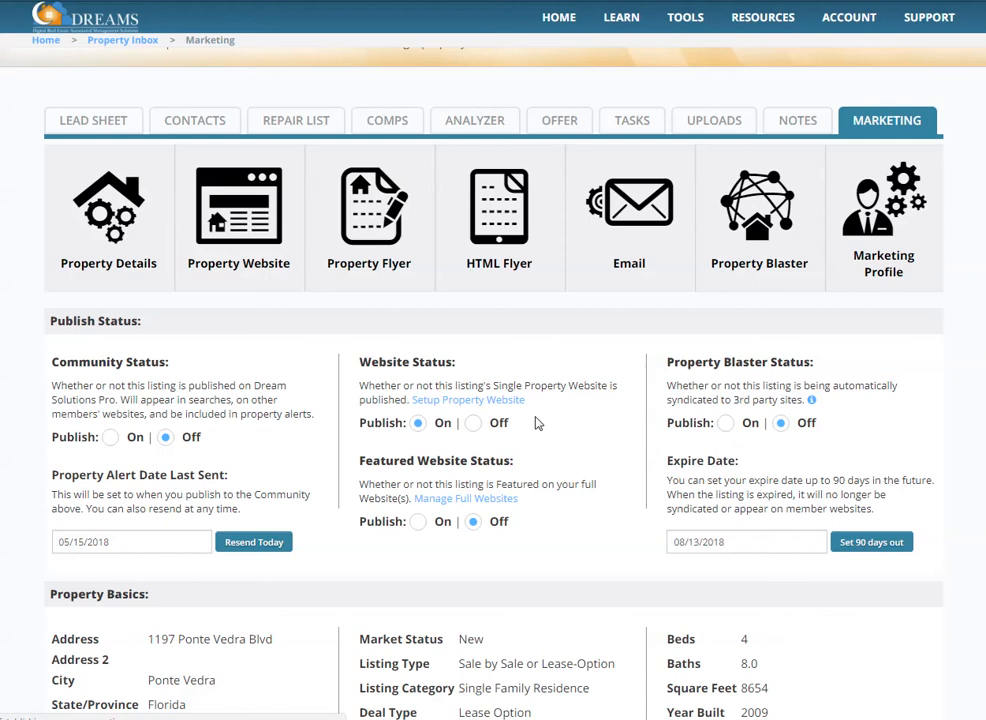
scroll(537, 421, "down", 3)
scroll(537, 421, "down", 1)
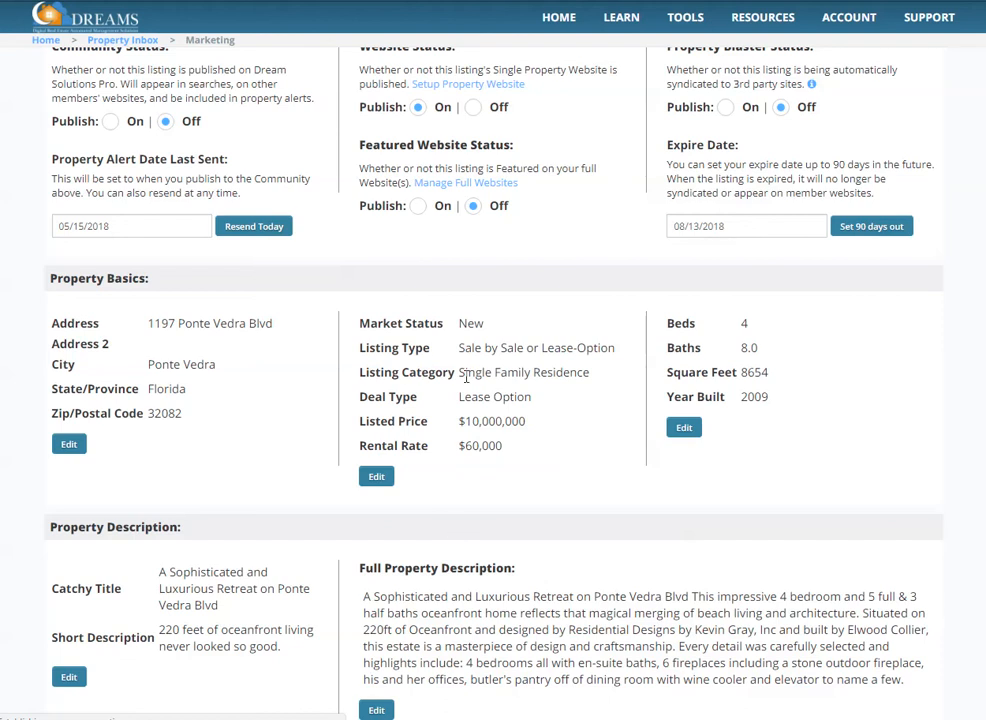
scroll(279, 463, "down", 3)
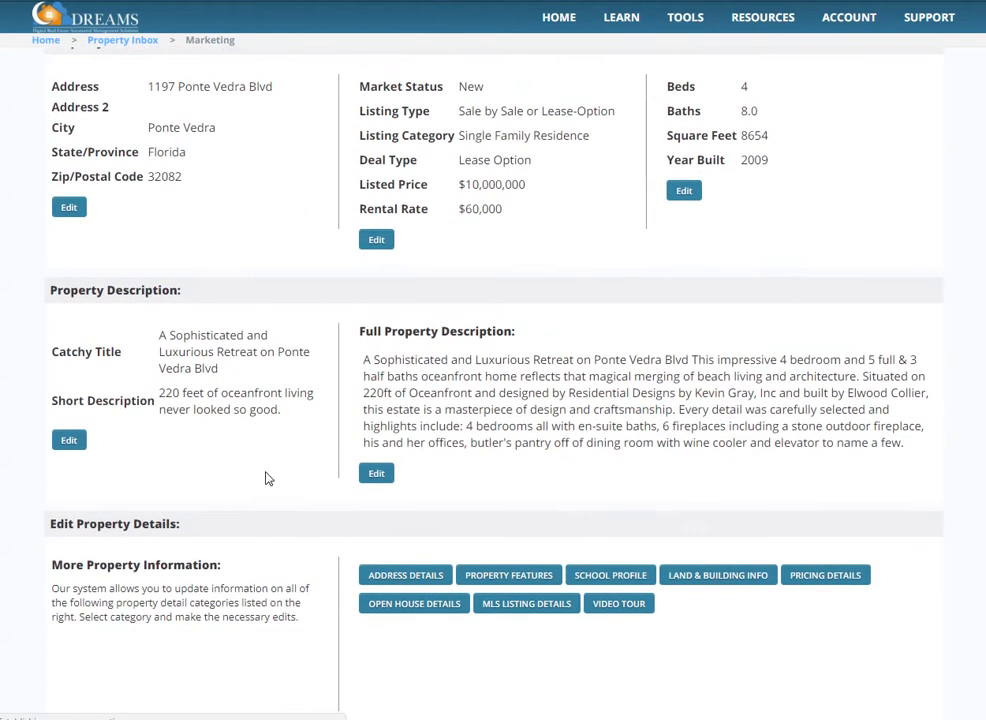
scroll(265, 478, "down", 1)
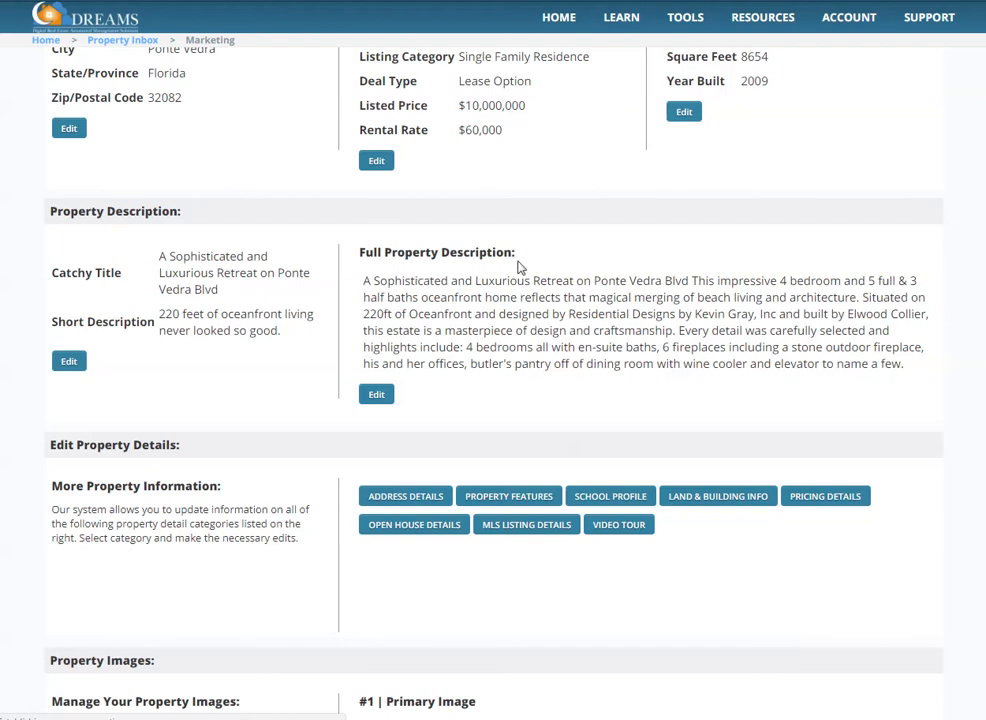
scroll(187, 510, "down", 1)
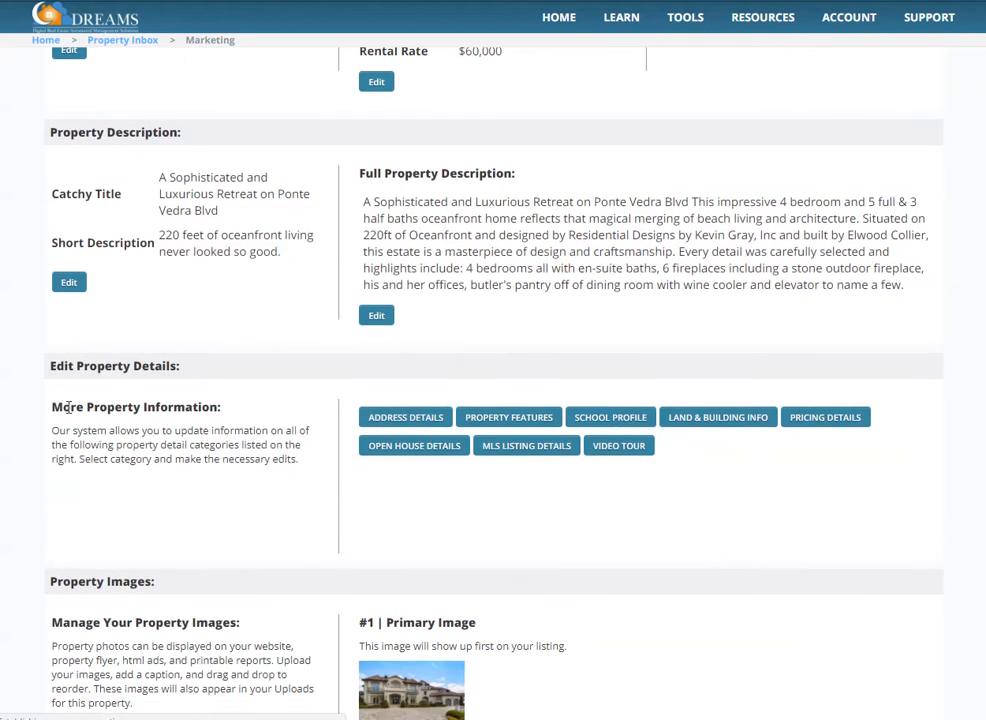
Open the listing's address details and toggle manual latitude/longitude entry on and back off.
left_click(390, 418)
scroll(385, 429, "down", 2)
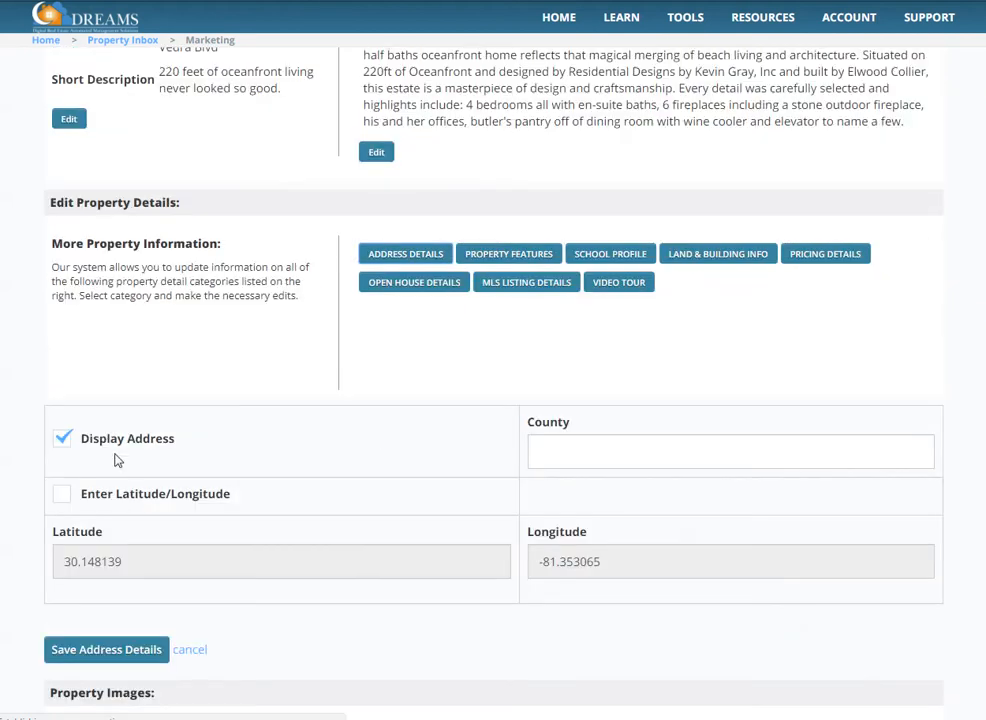
left_click(63, 440)
left_click(63, 496)
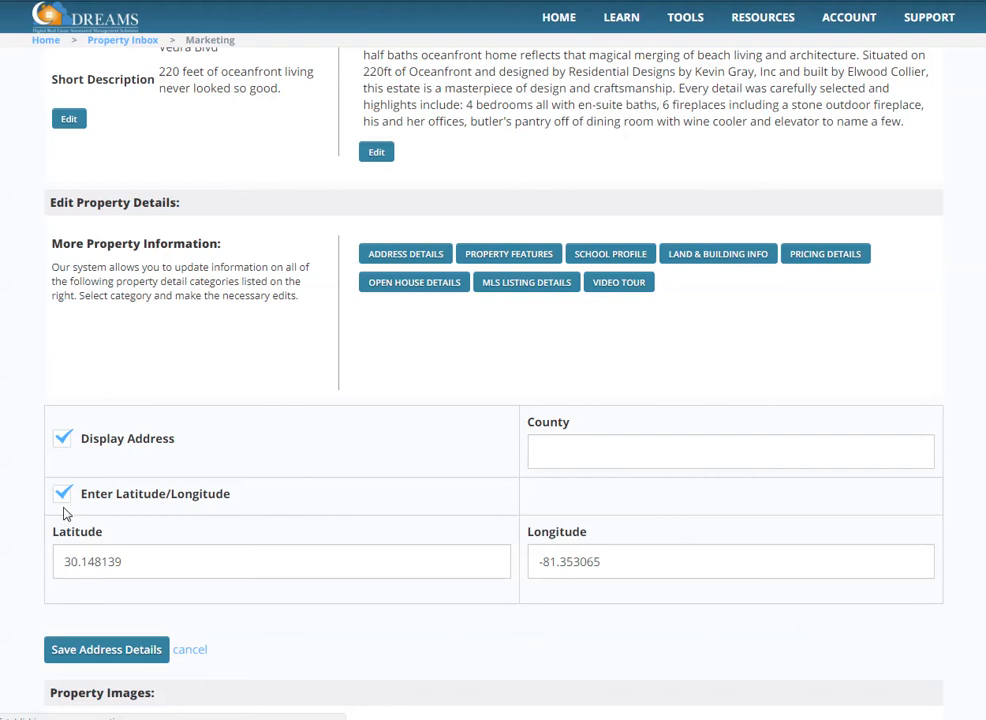
left_click(60, 500)
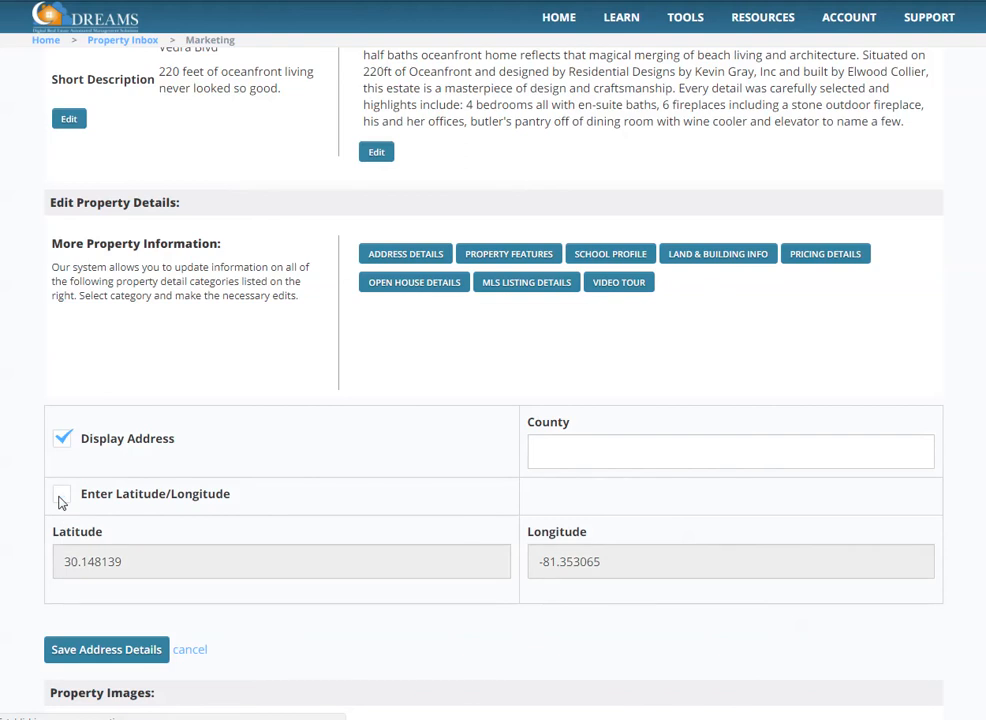
Look through the listing's property features, school profile, land and building info, and pricing details.
left_click(525, 256)
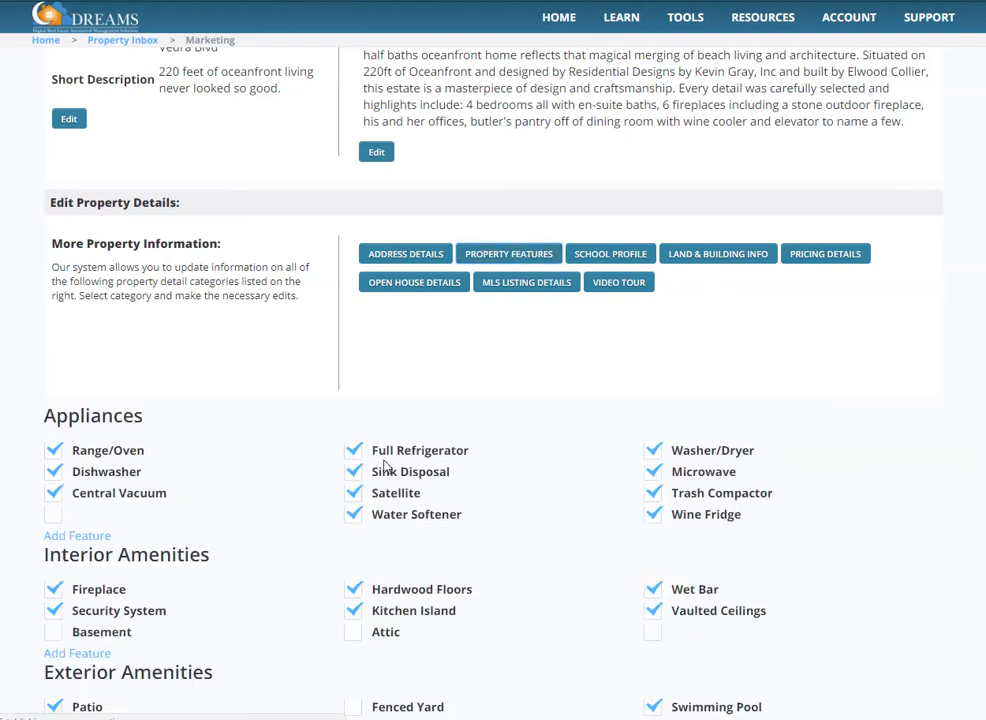
scroll(120, 436, "down", 2)
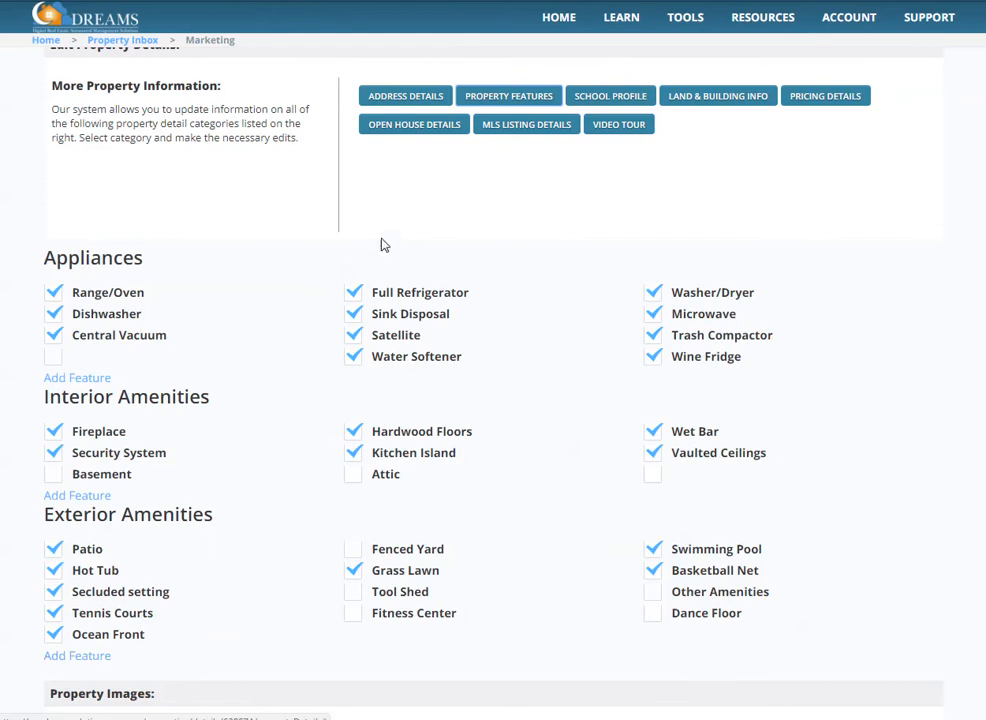
left_click(578, 97)
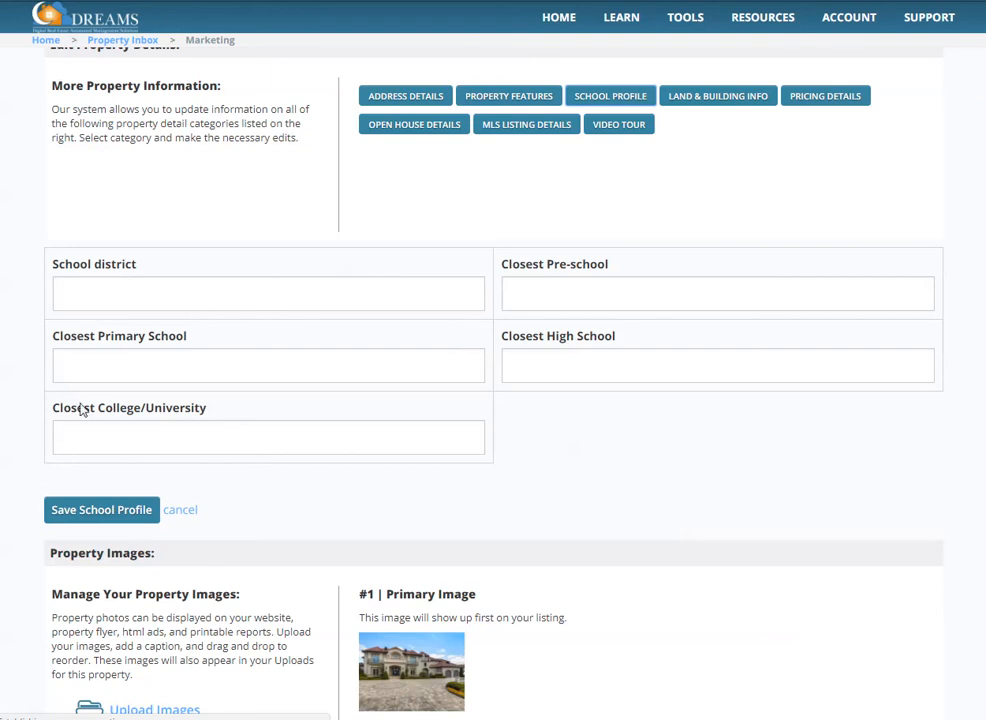
left_click(703, 100)
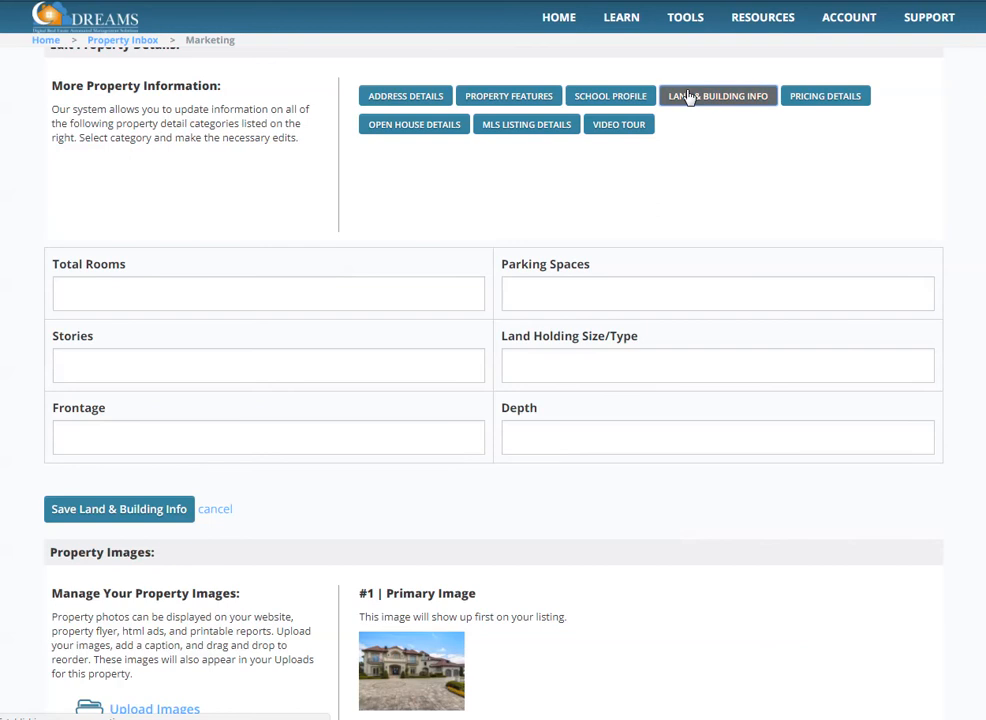
left_click(829, 103)
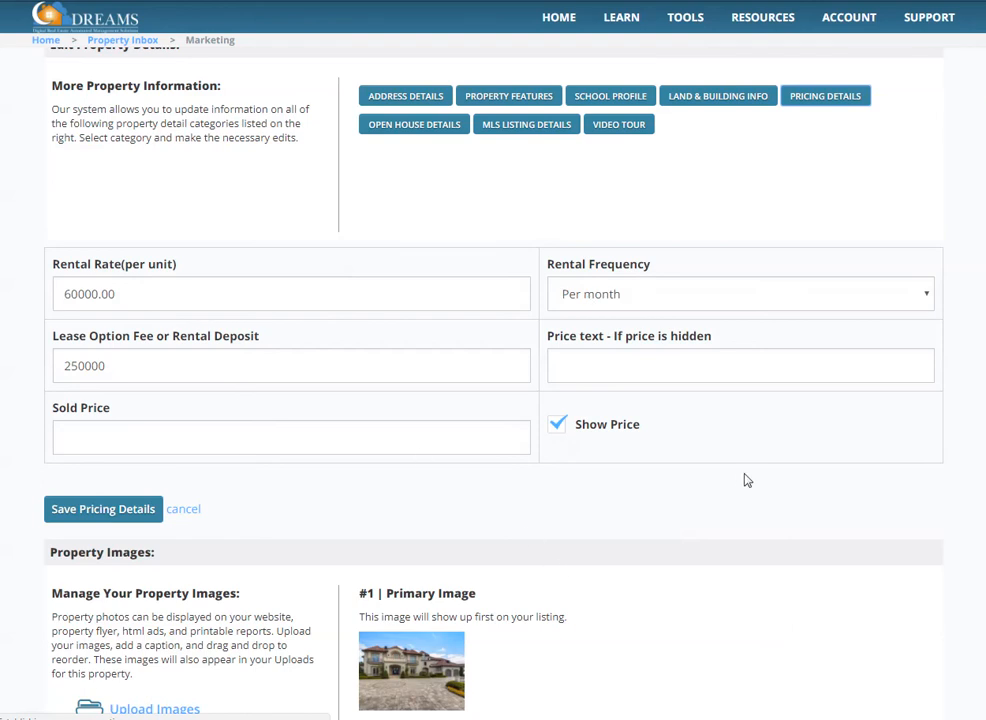
Look through the listing's open house details, MLS listing details and video tour fields.
left_click(430, 130)
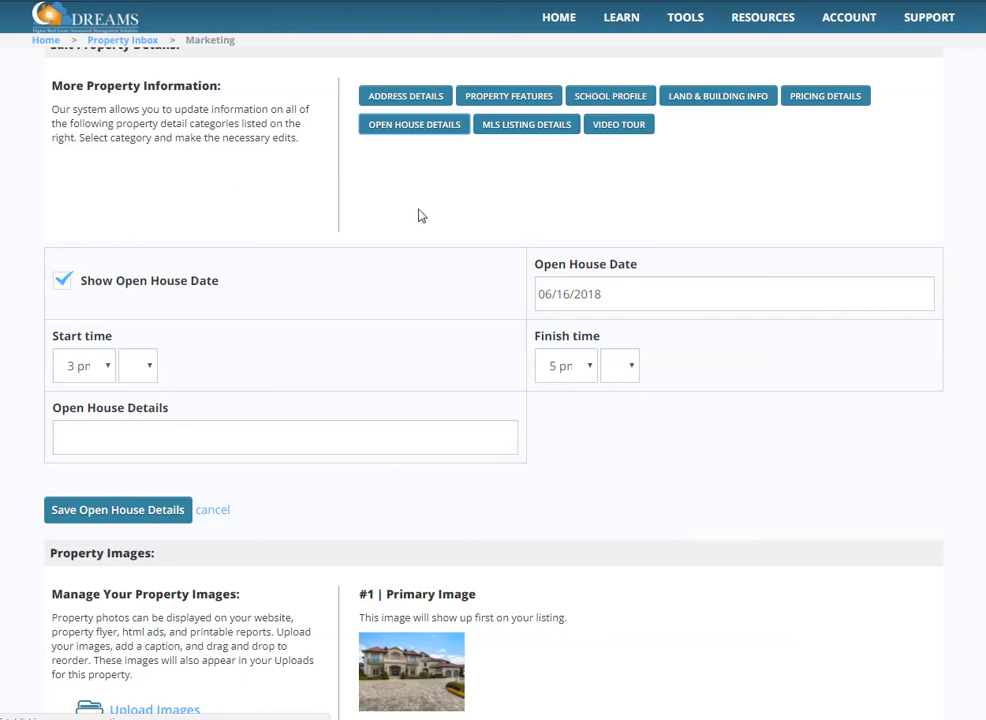
left_click(511, 129)
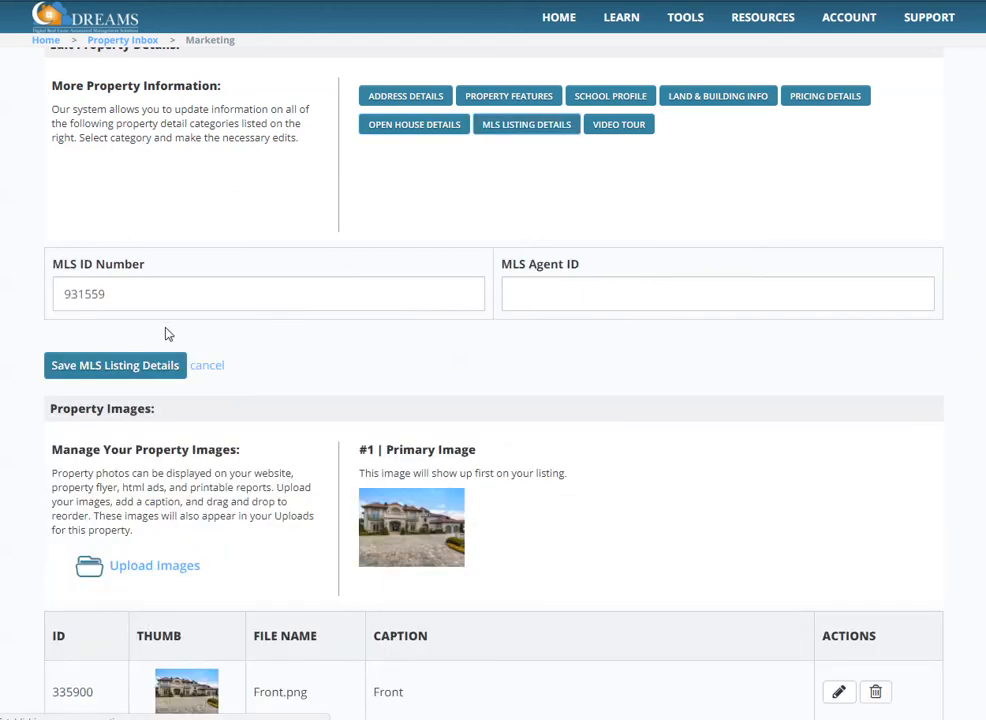
left_click(622, 126)
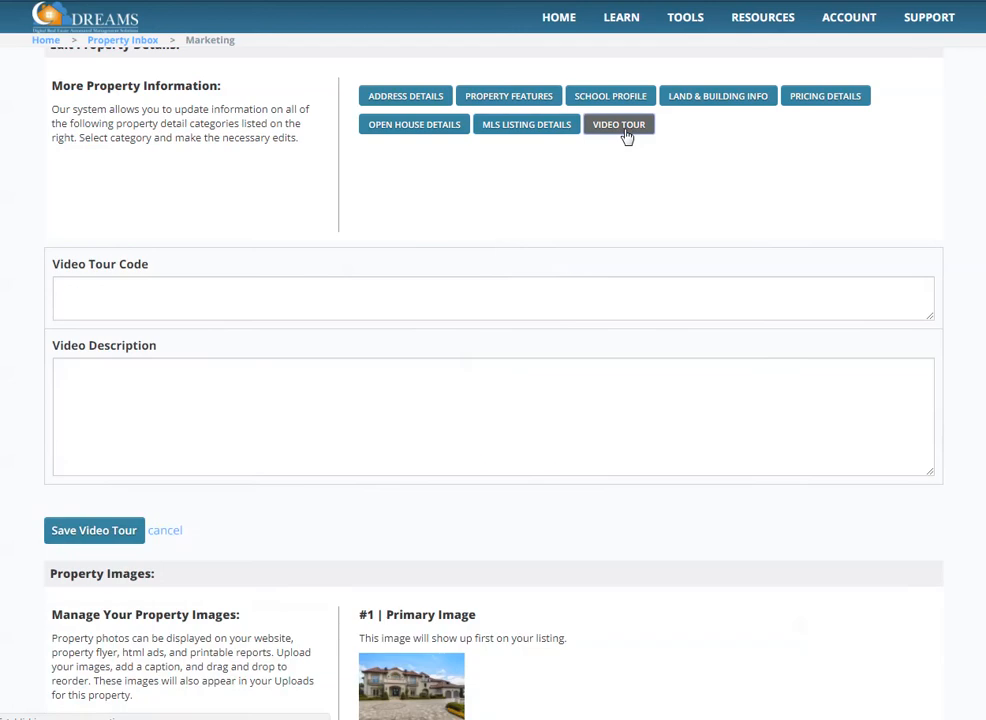
left_click(74, 294)
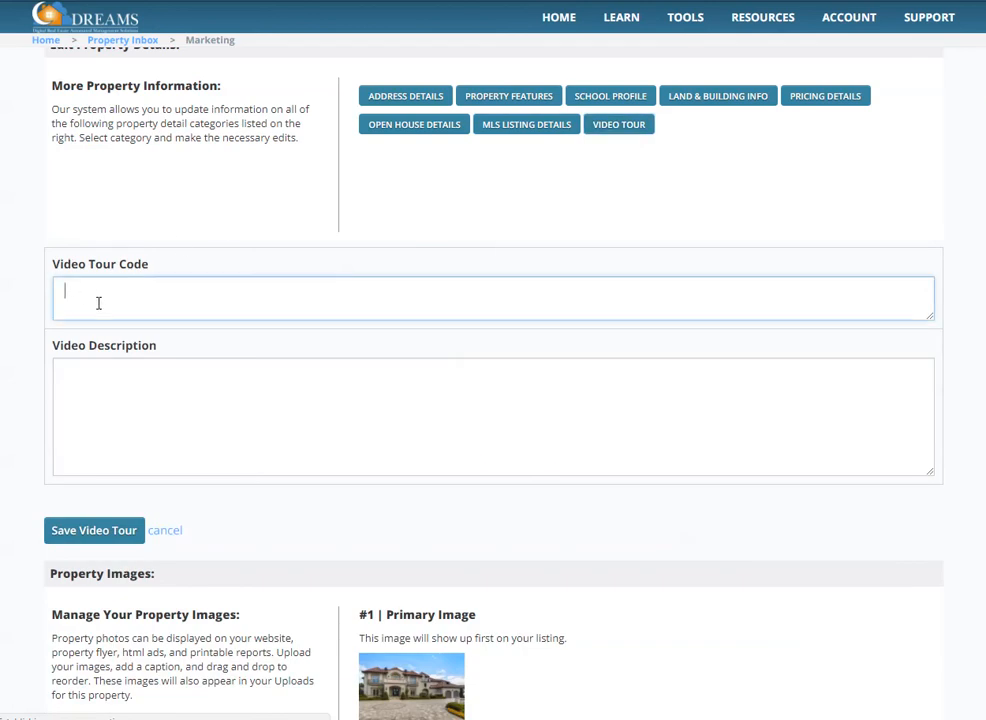
left_click(136, 446)
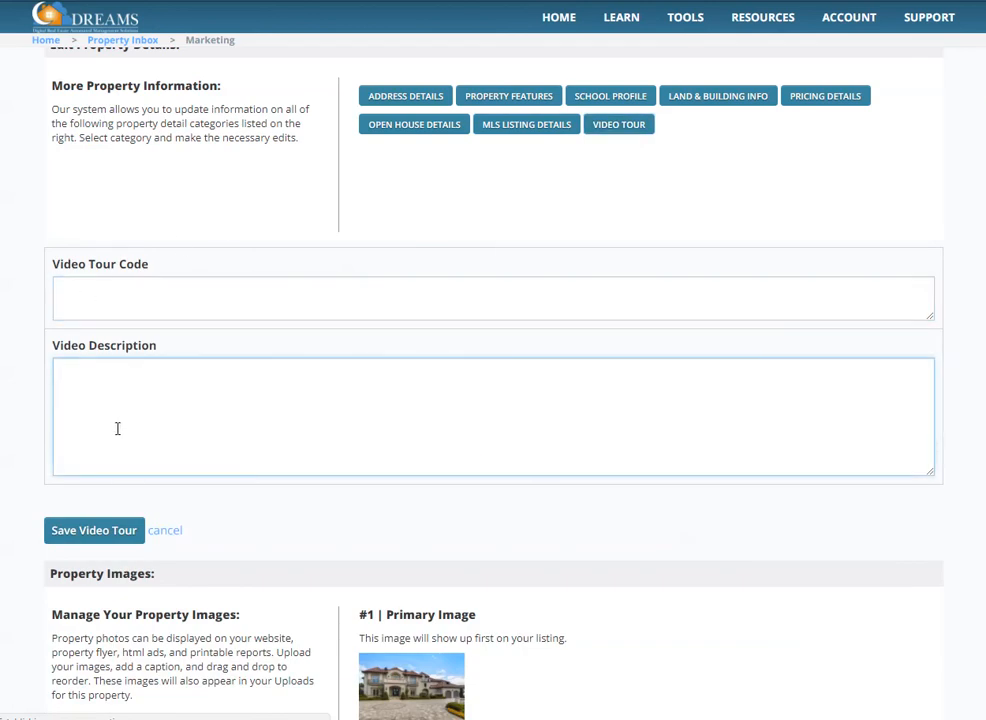
left_click(596, 191)
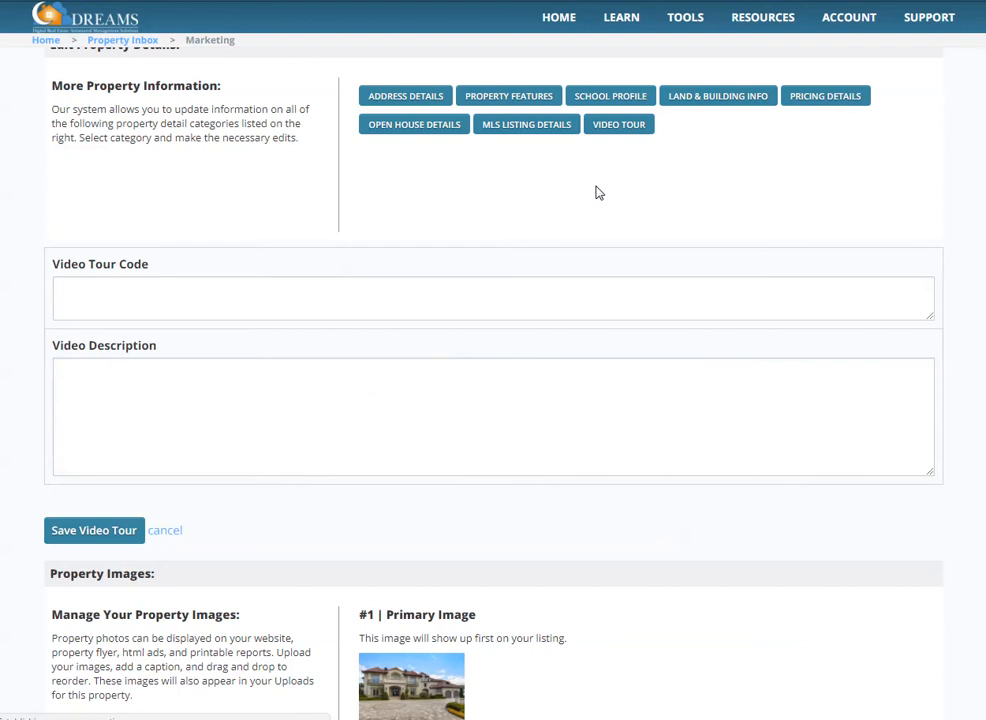
Reorder the property images so that back.png comes first and Front.png second.
scroll(605, 221, "down", 2)
scroll(671, 326, "down", 2)
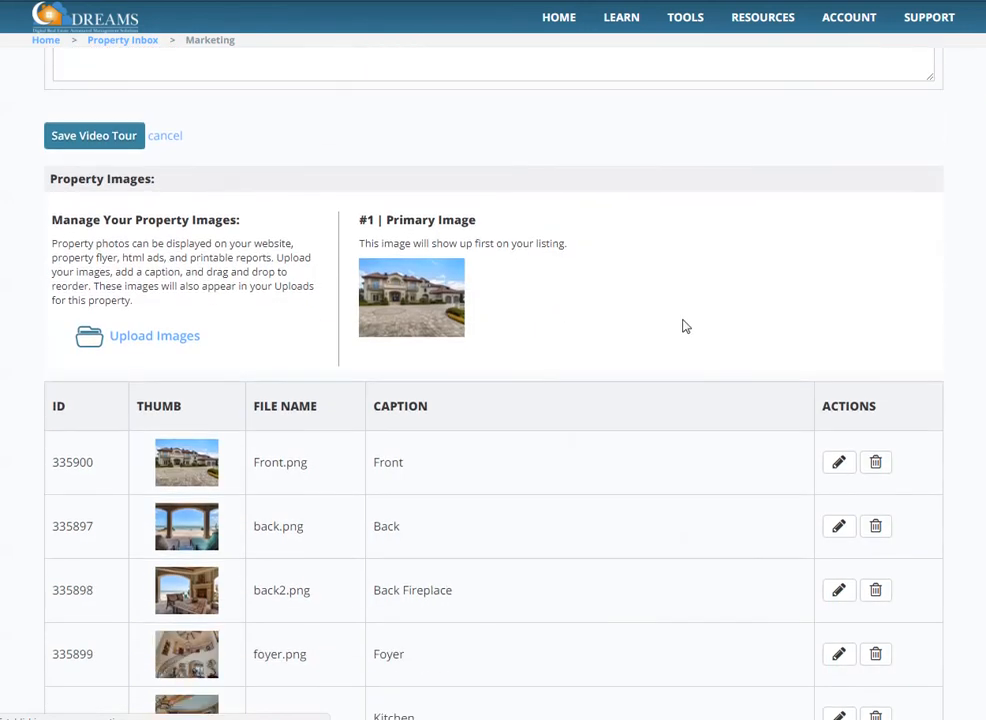
scroll(685, 326, "down", 1)
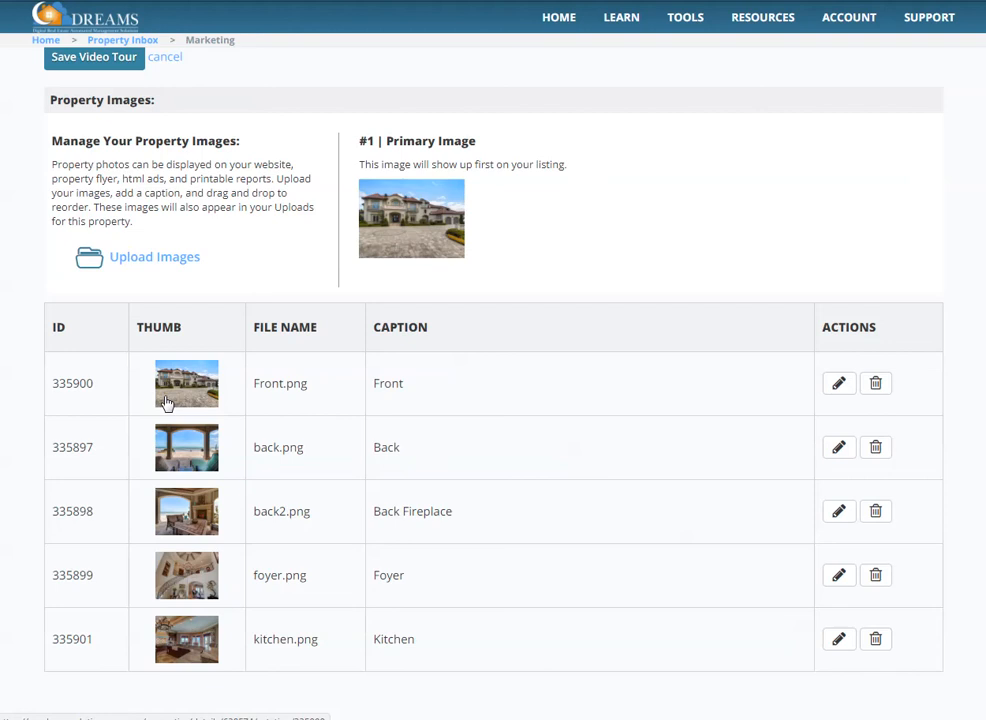
mouse_move(222, 392)
left_mouse_down()
mouse_move(213, 560)
mouse_move(233, 365)
mouse_move(225, 377)
left_mouse_up()
left_click_drag(286, 393, 297, 486)
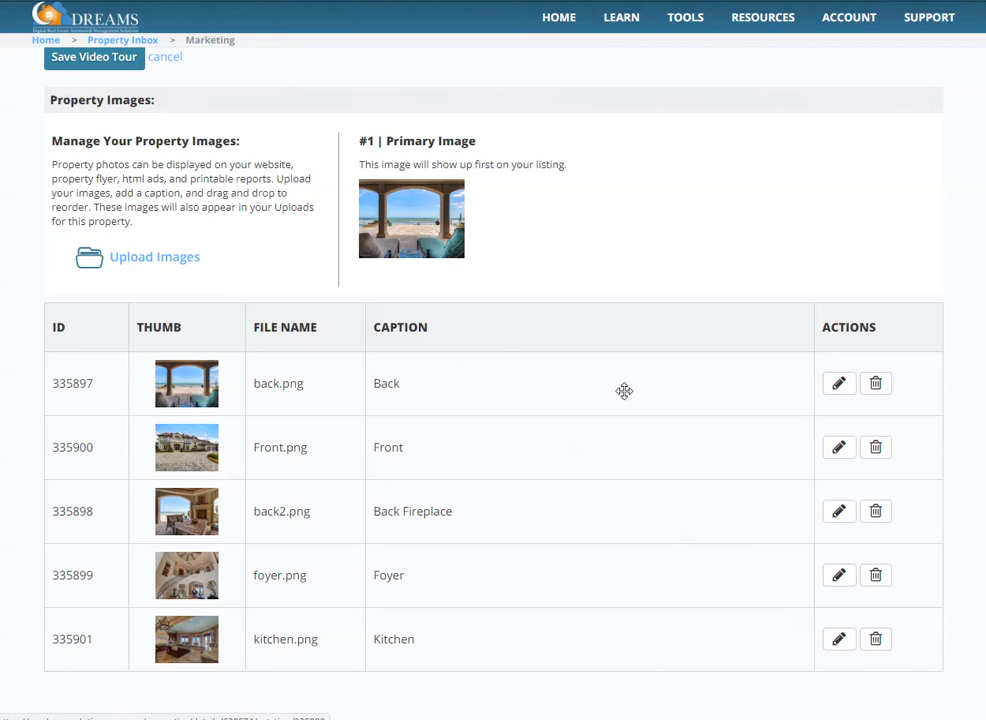
Open the listing's Property Website settings and bring the website and domain setup into view.
scroll(624, 391, "down", 1)
scroll(624, 391, "up", 12)
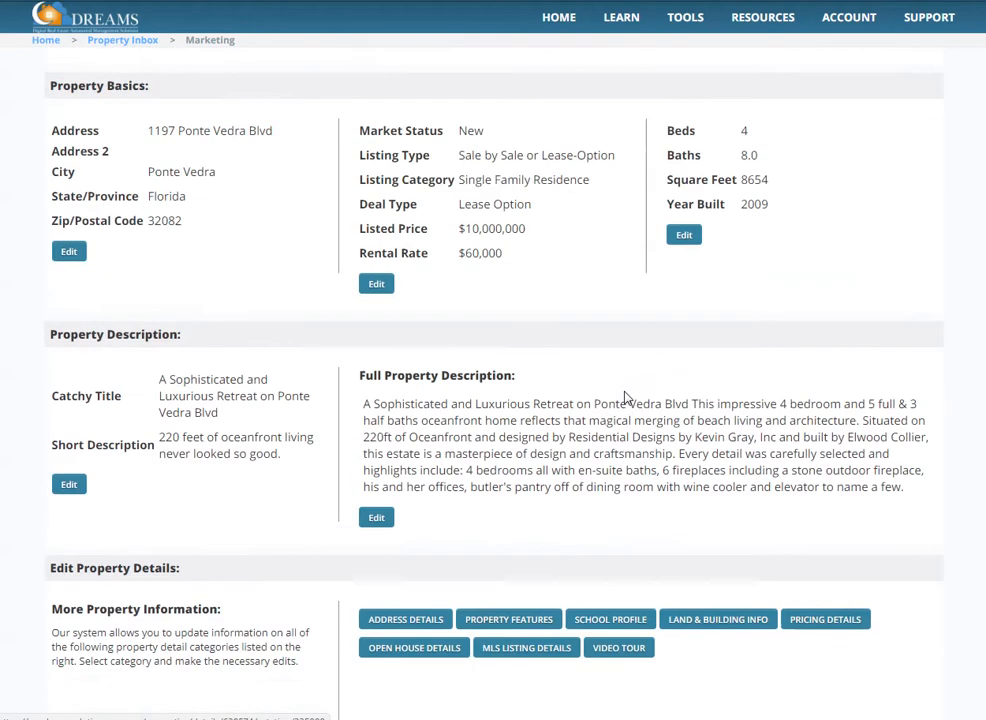
scroll(624, 398, "up", 4)
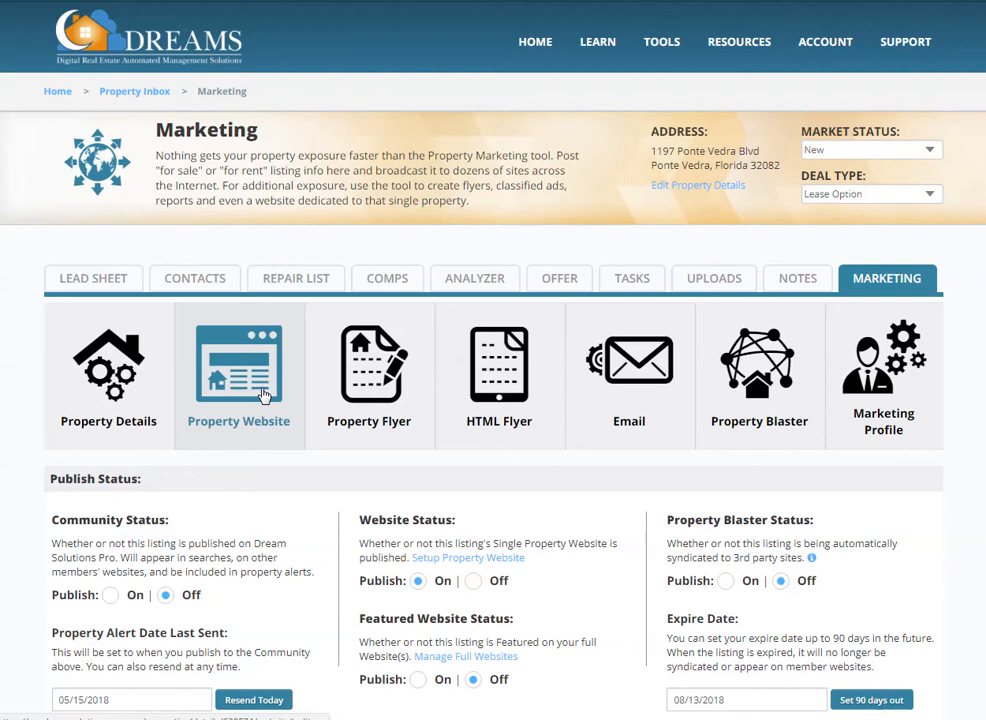
left_click(264, 396)
scroll(260, 396, "down", 5)
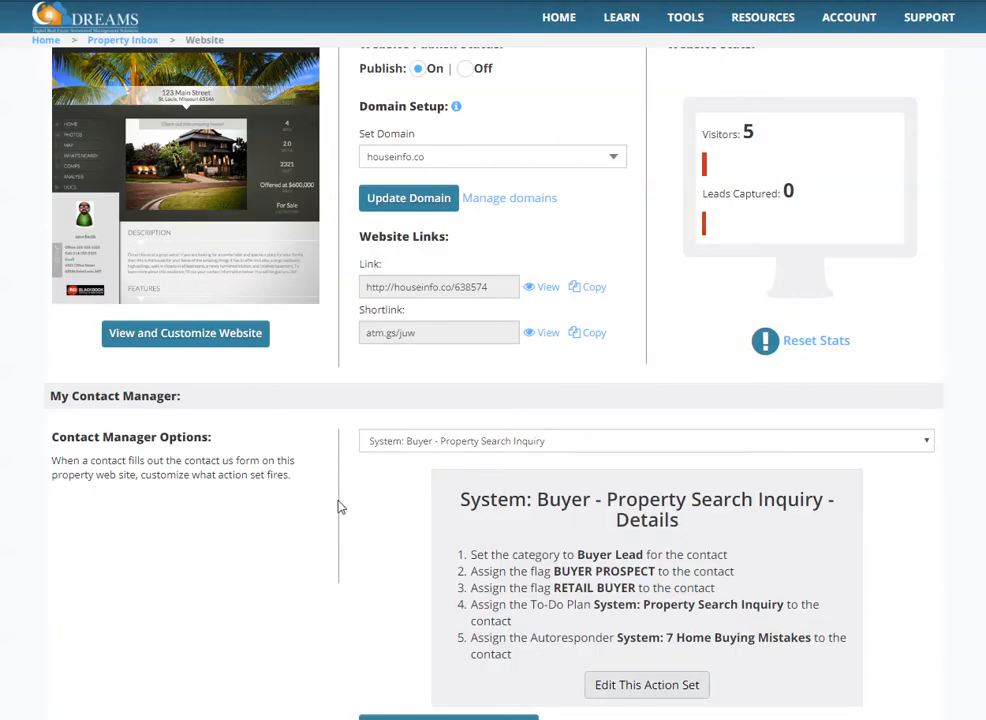
scroll(340, 505, "up", 1)
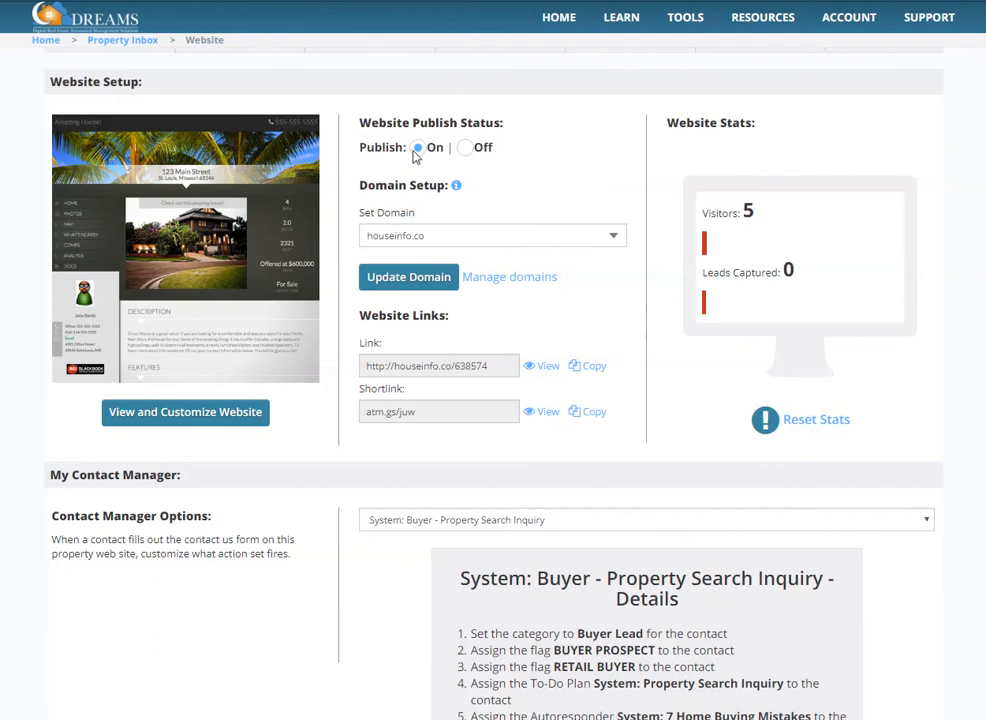
Set the property website's domain to willsellquick.co and update it.
left_click(407, 247)
left_click(410, 255)
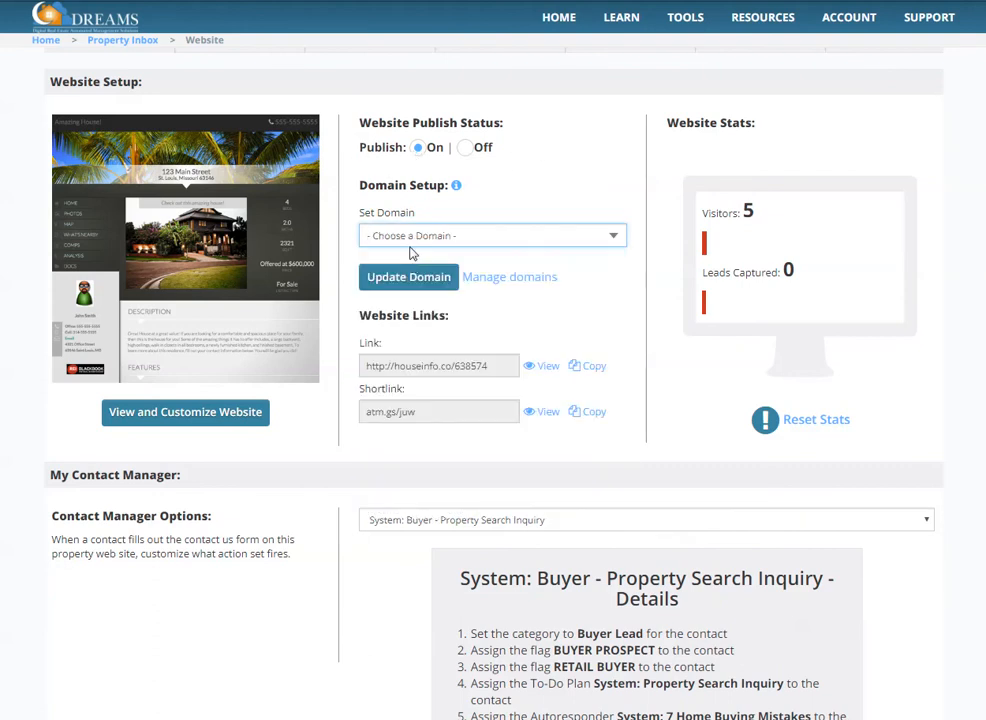
left_click(390, 242)
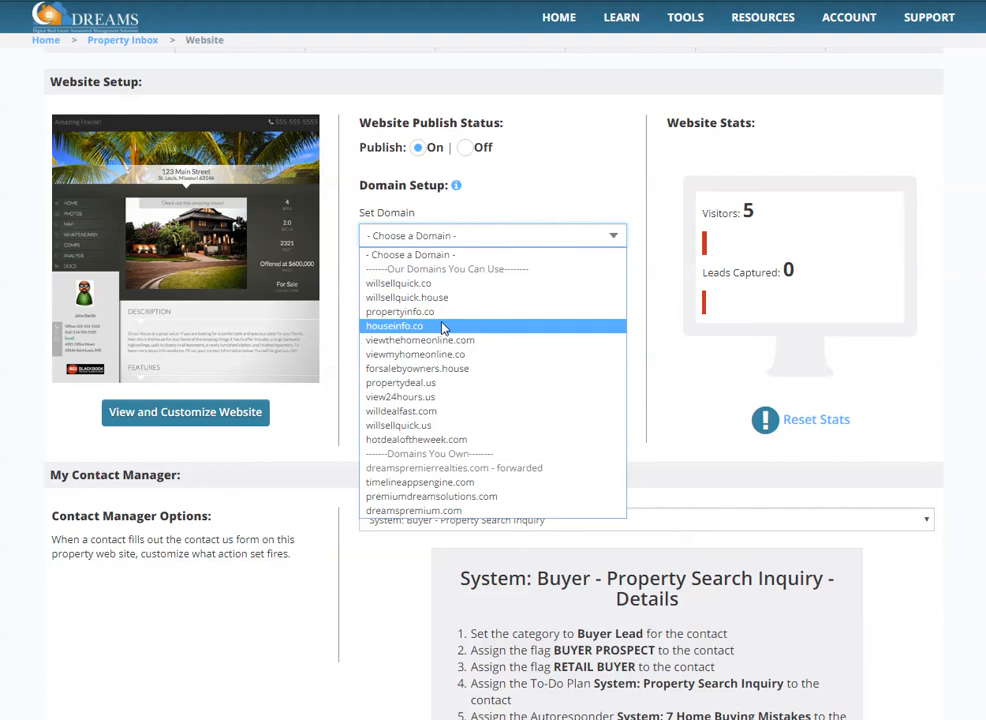
left_click(440, 284)
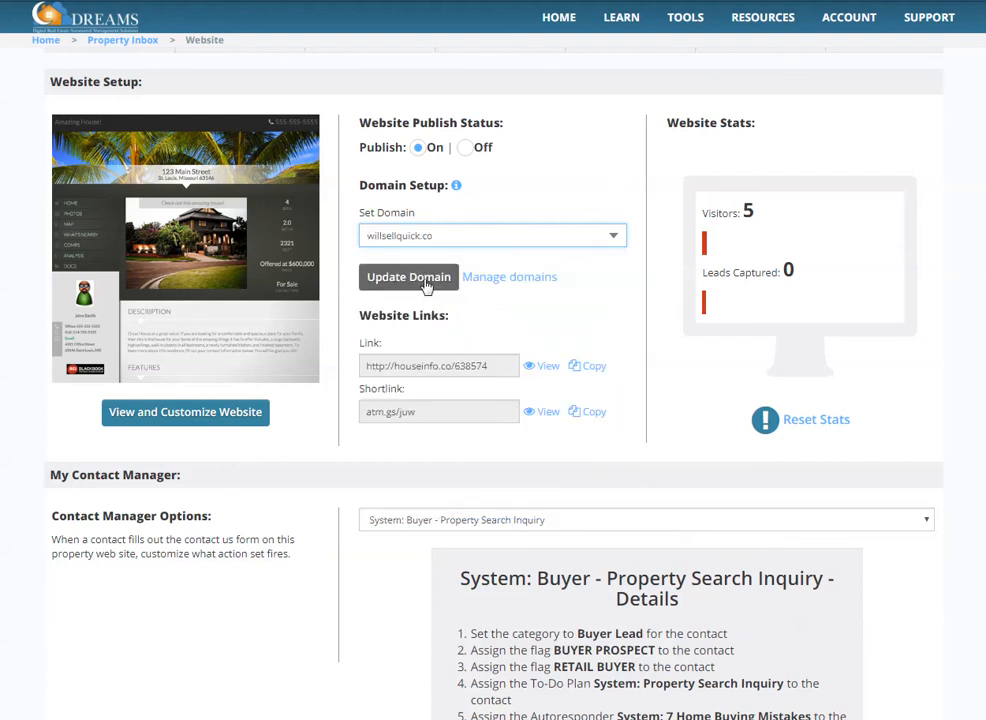
left_click(427, 286)
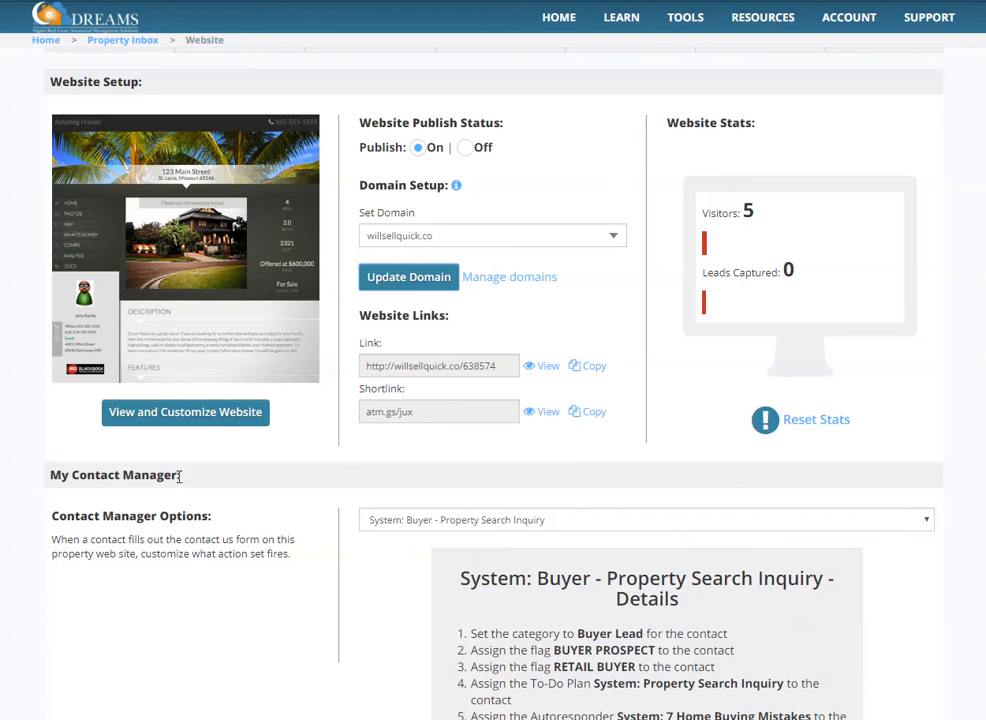
scroll(180, 476, "down", 1)
scroll(785, 225, "up", 2)
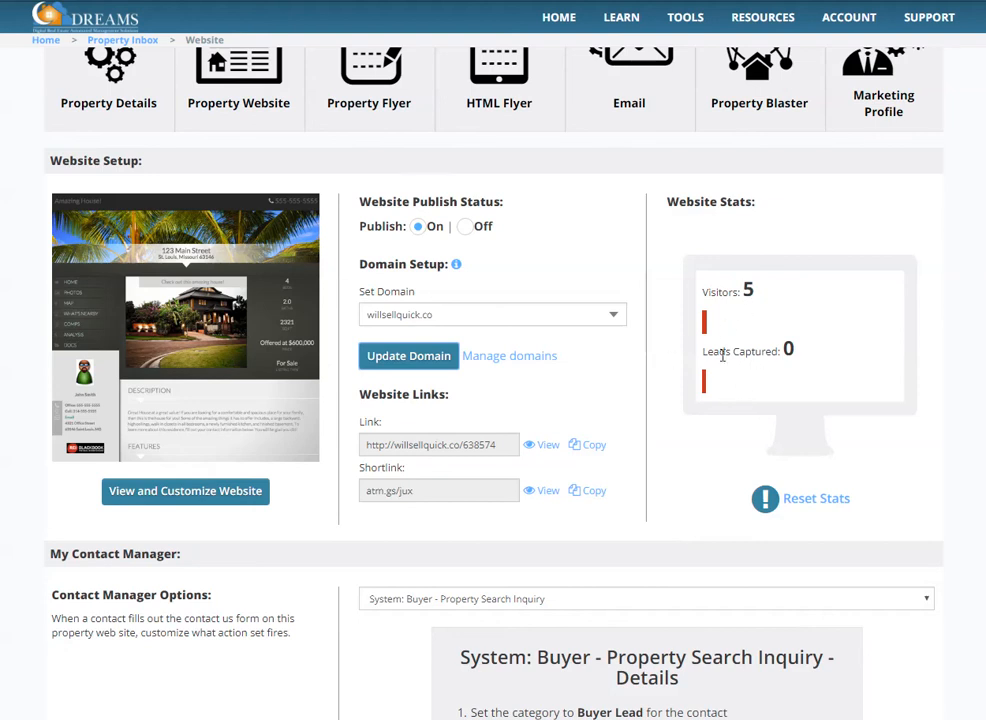
Reset the property website's visitor and lead statistics.
left_click(786, 498)
left_click(768, 460)
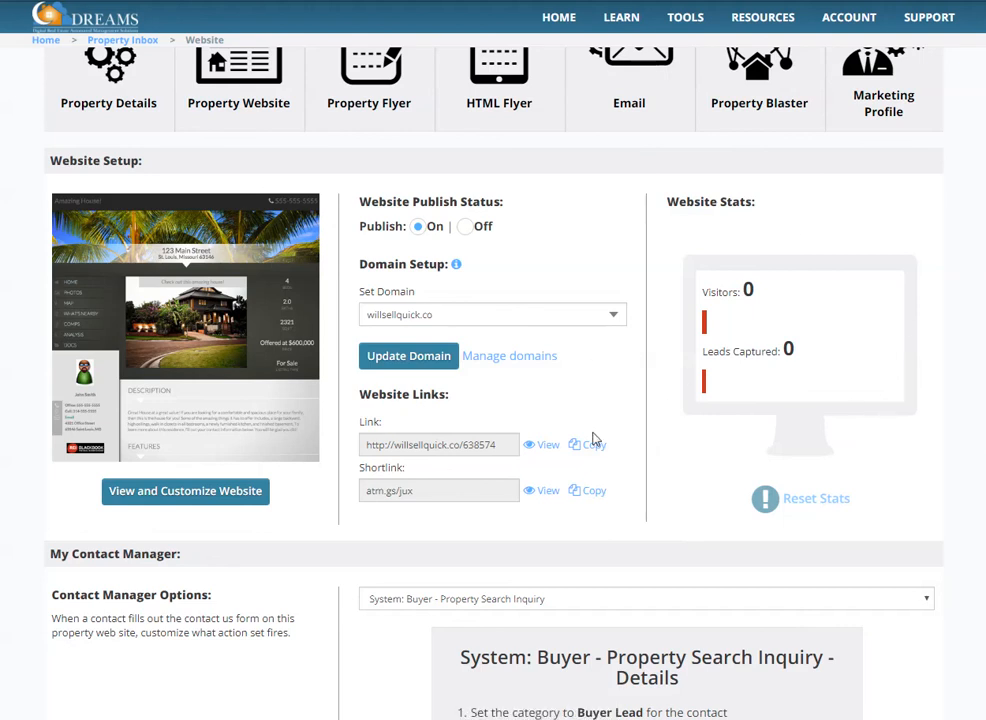
Look through the website's contact manager action set, content categories, QR code, tracking pixels and styled description settings.
scroll(593, 440, "down", 3)
scroll(593, 440, "down", 1)
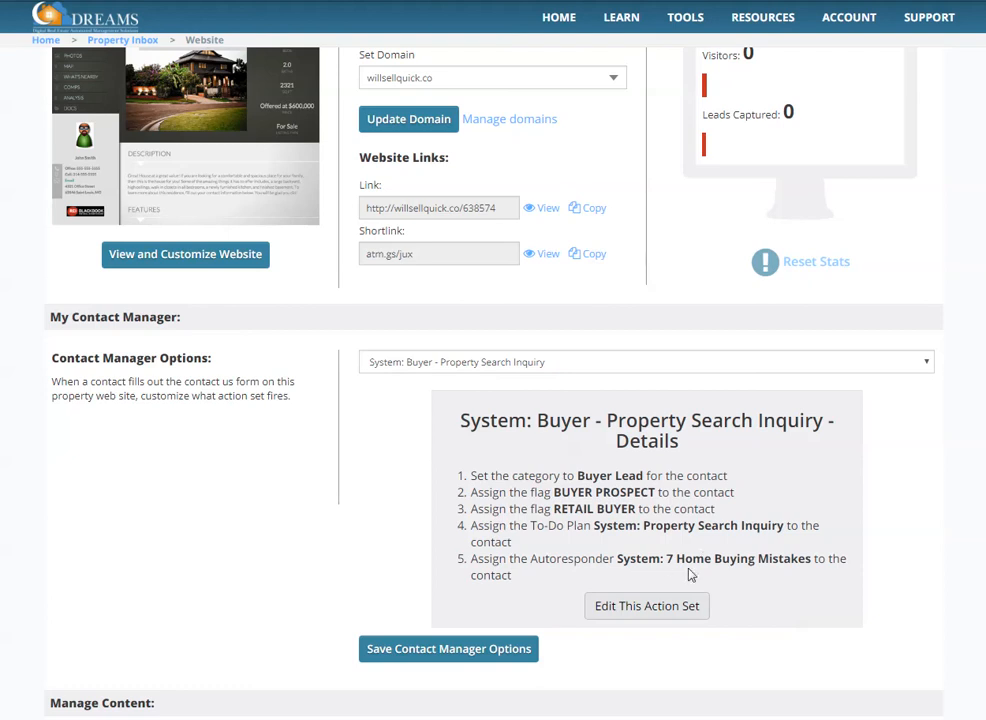
scroll(877, 579, "down", 1)
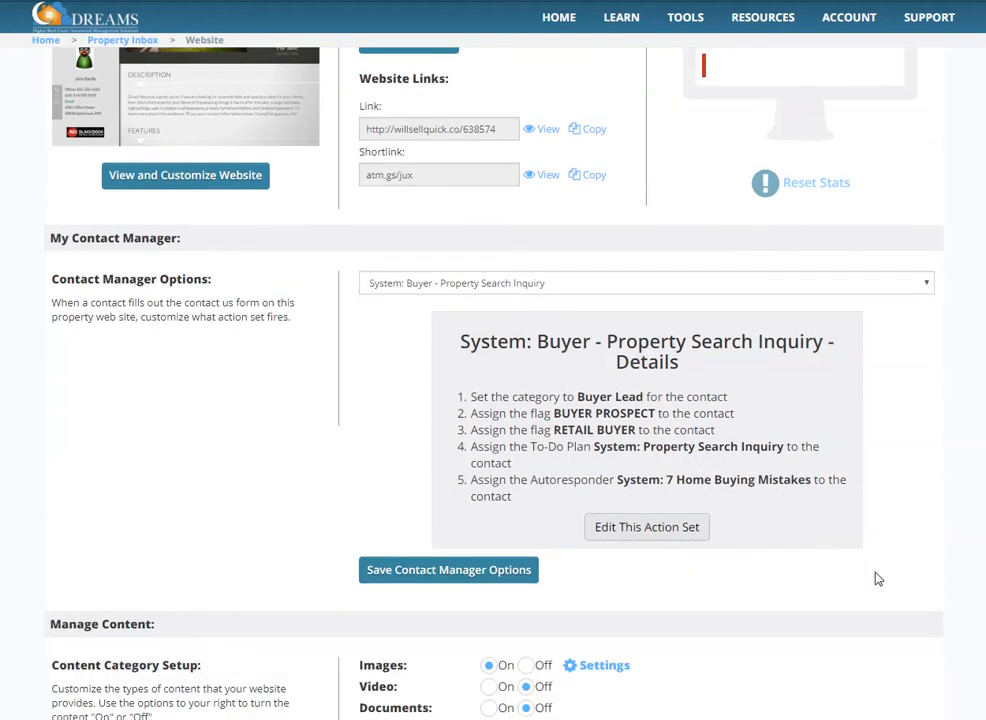
scroll(877, 579, "down", 4)
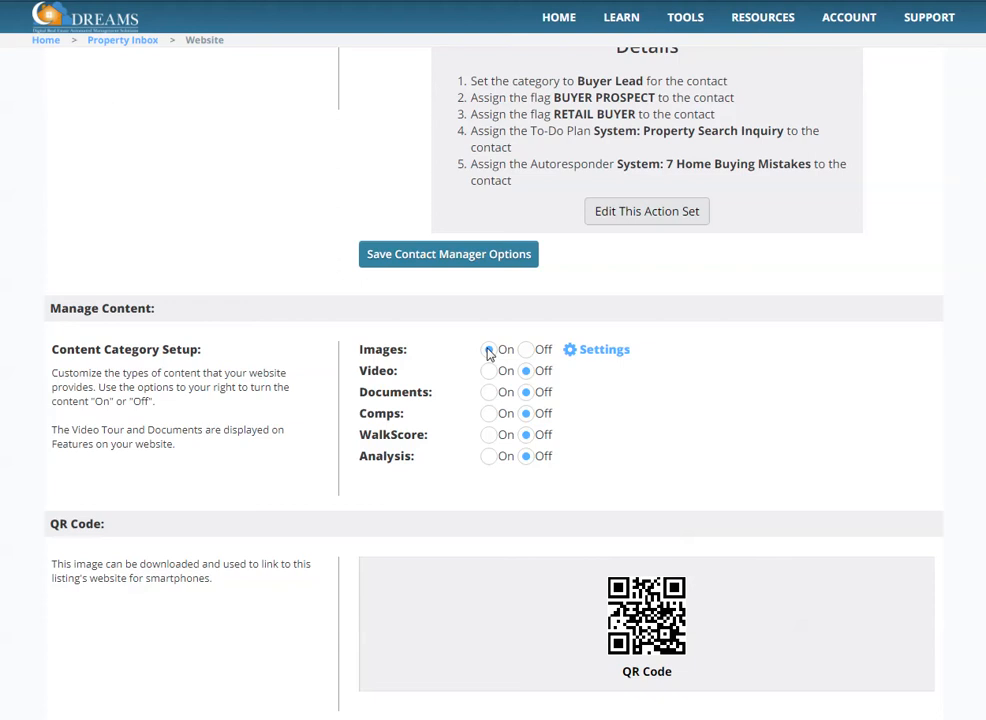
left_click(488, 351)
scroll(254, 433, "down", 3)
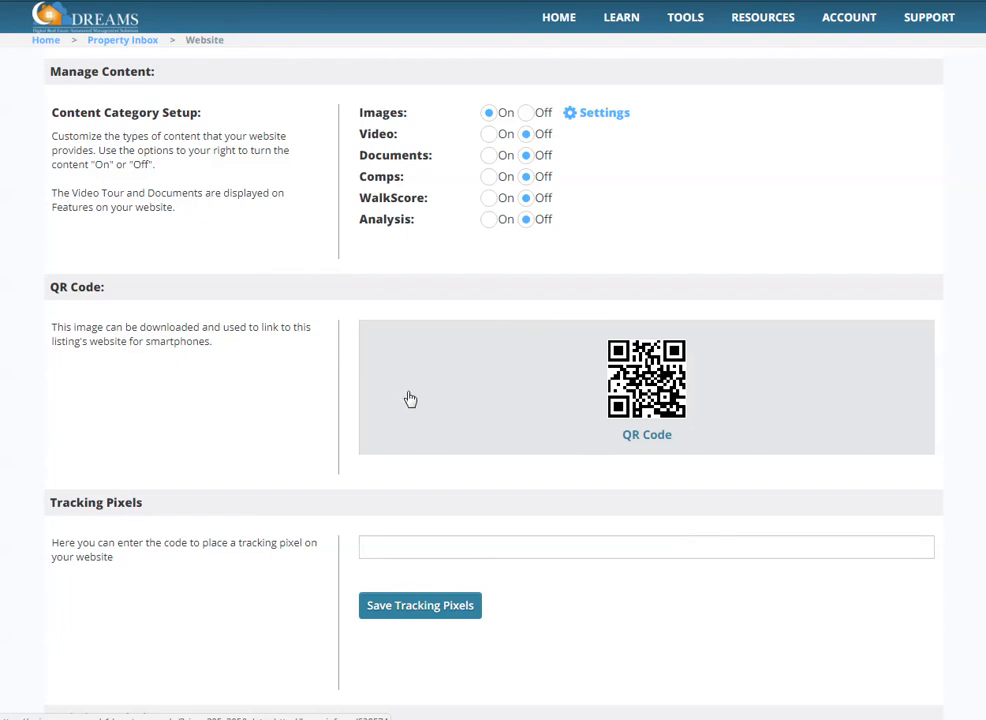
scroll(205, 380, "down", 2)
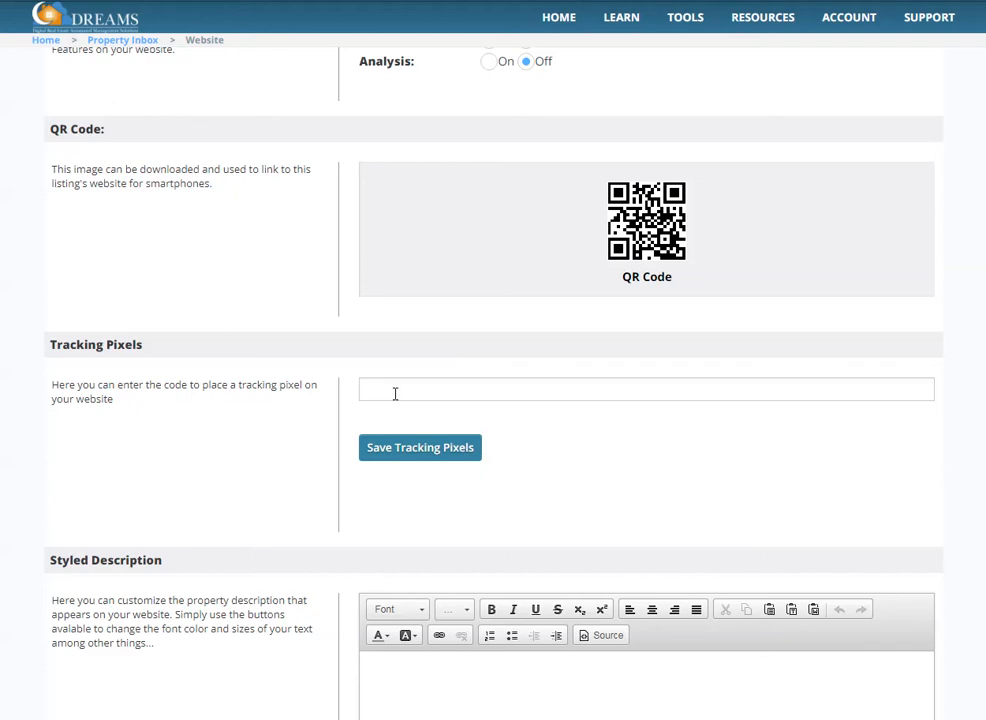
scroll(178, 414, "down", 3)
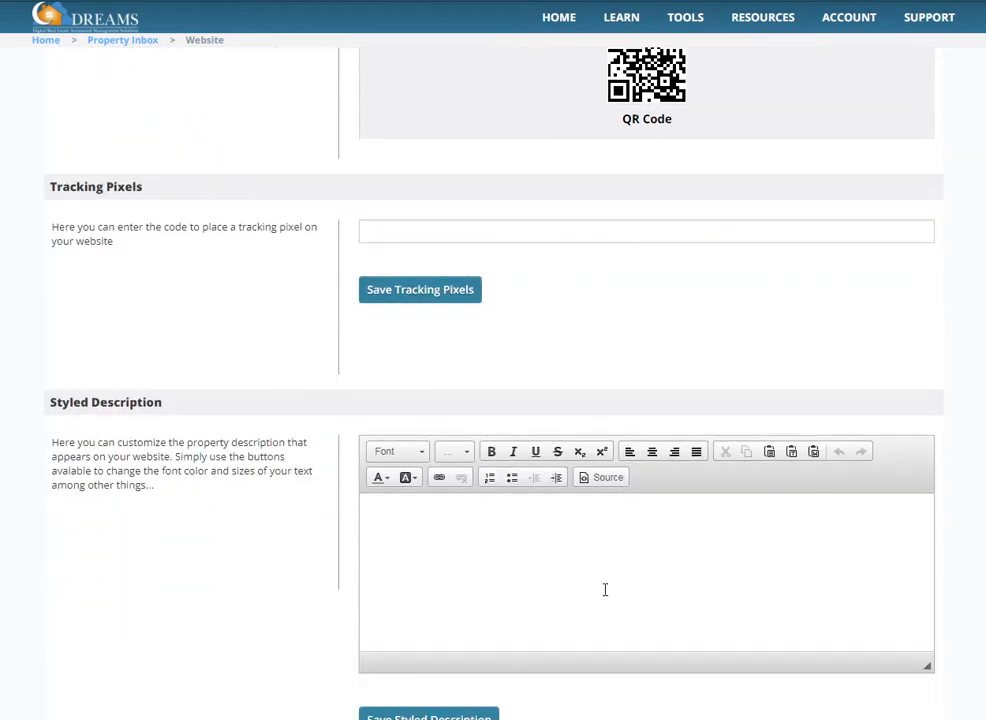
scroll(467, 579, "down", 3)
left_click(464, 563)
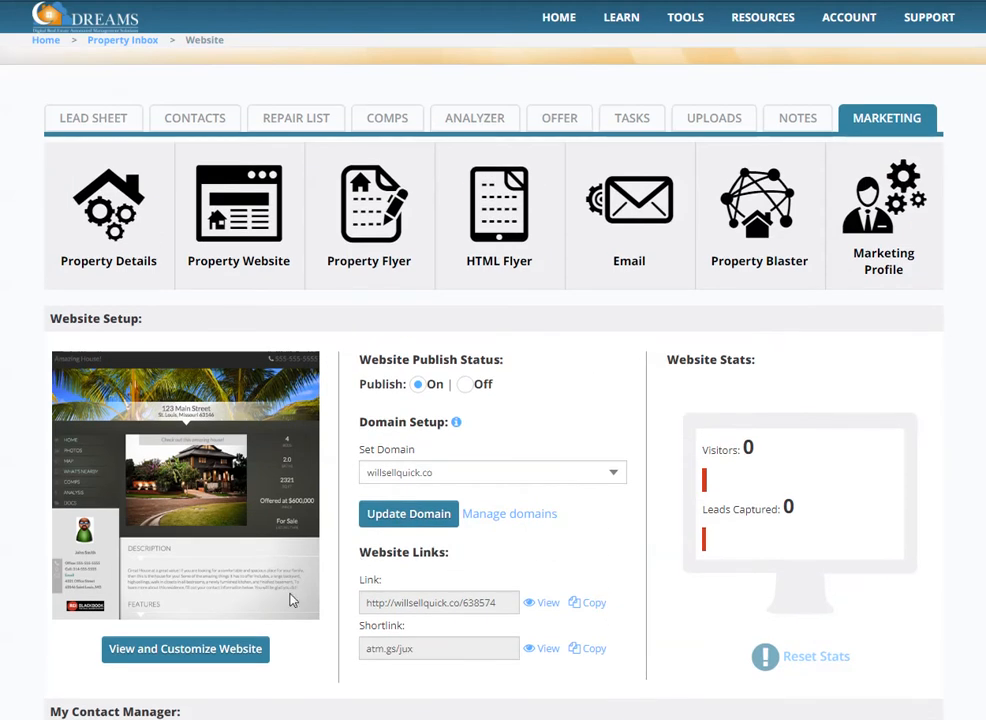
Open the property website for customization and preview several alternative header images, finishing with the palm trees image.
left_click(222, 652)
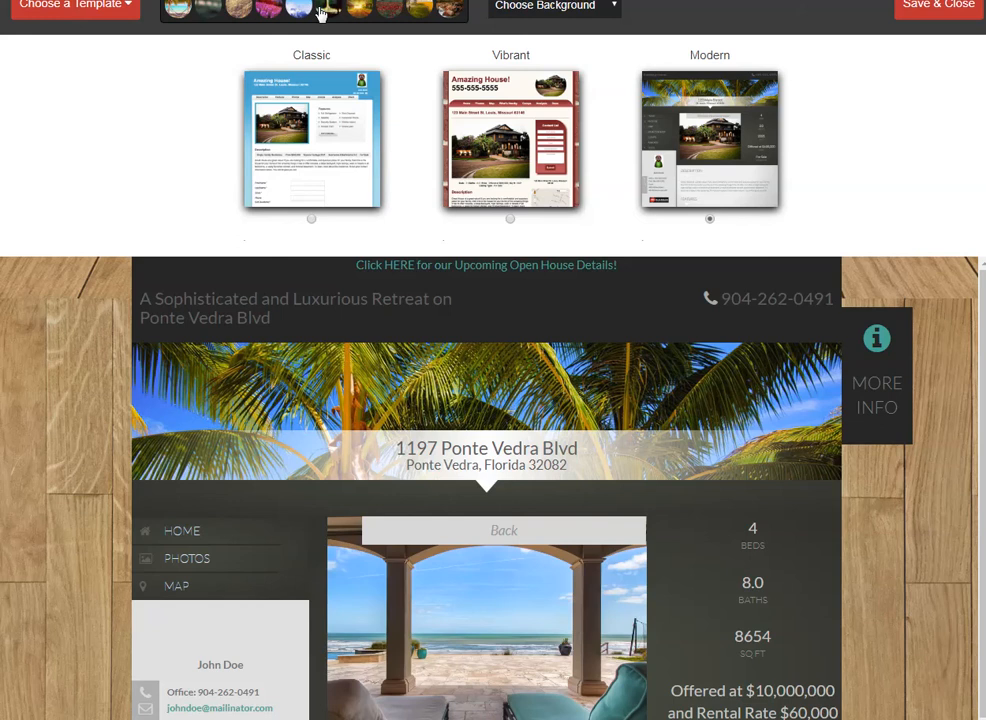
left_click(213, 16)
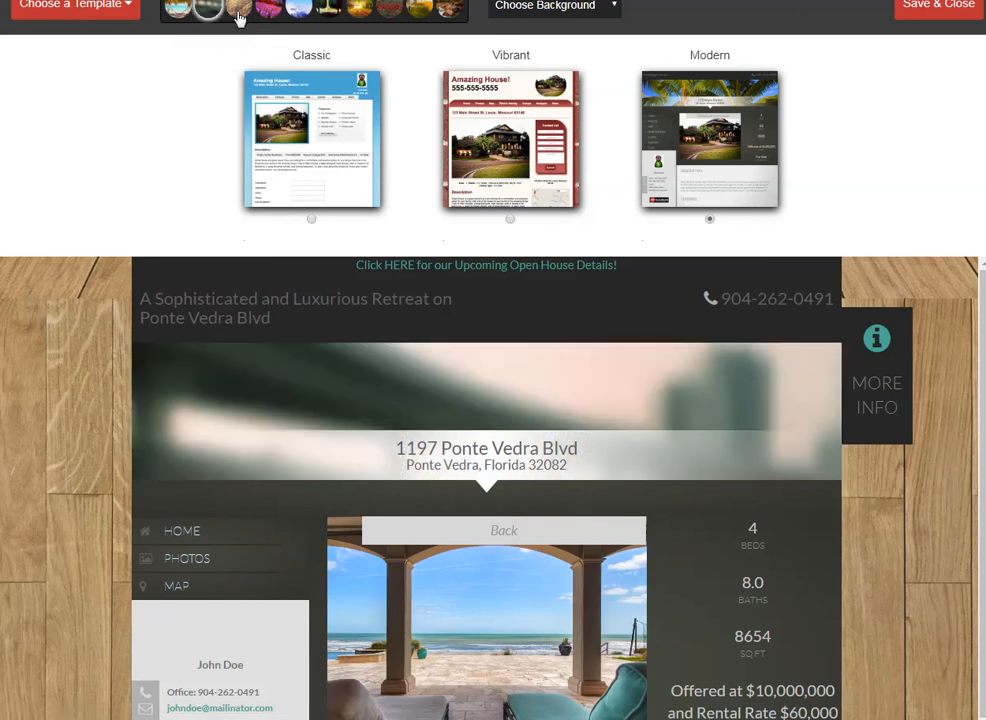
left_click(238, 14)
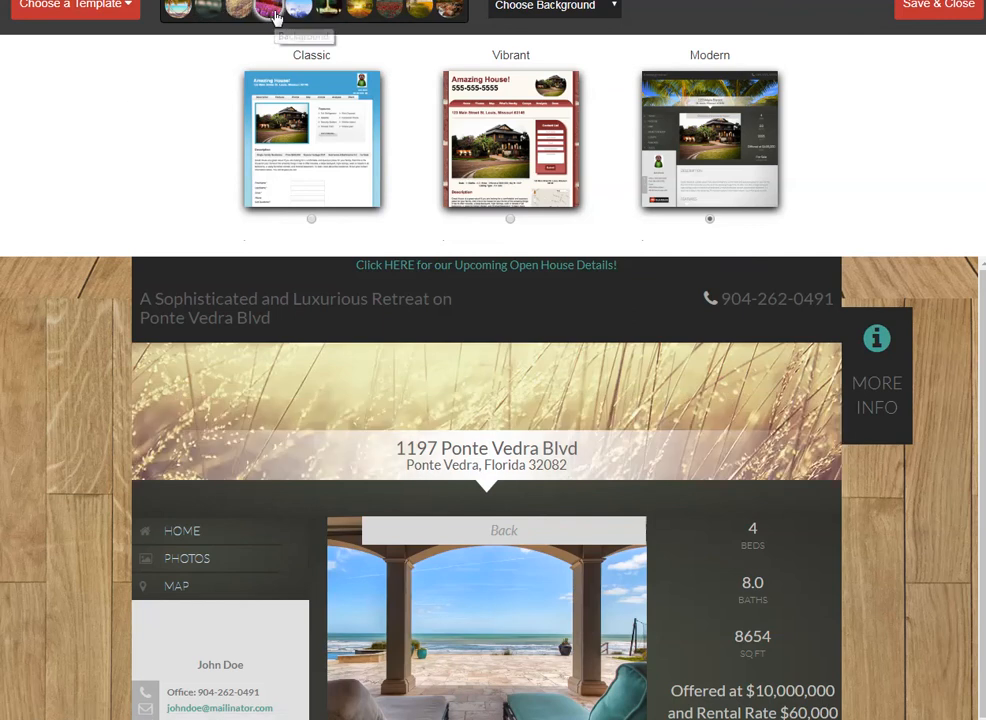
left_click(279, 16)
left_click(295, 14)
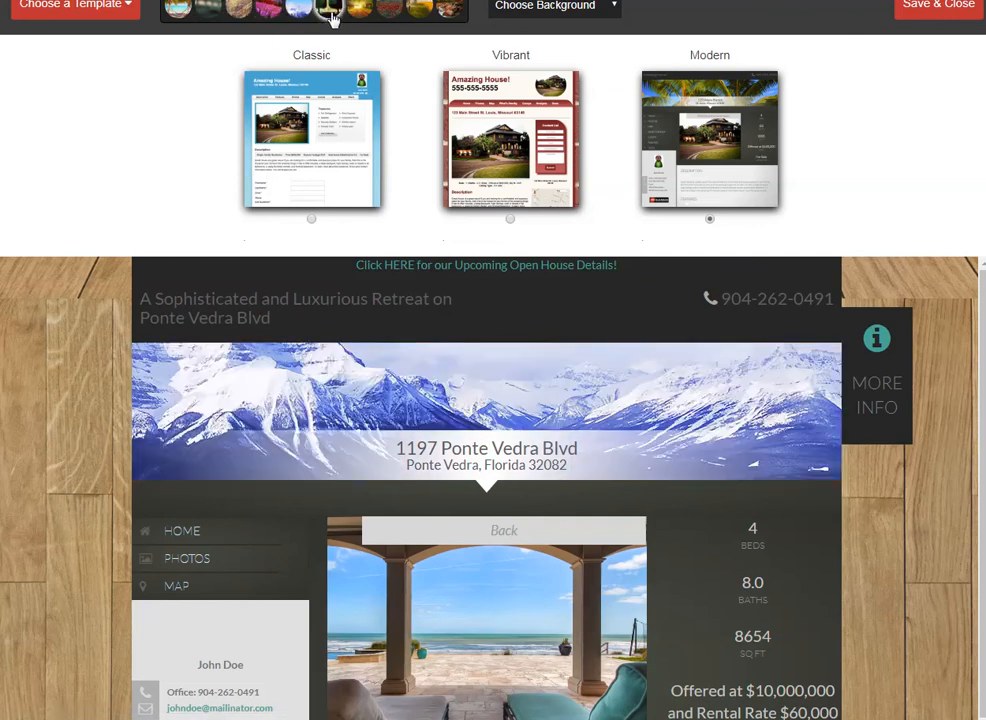
left_click(330, 14)
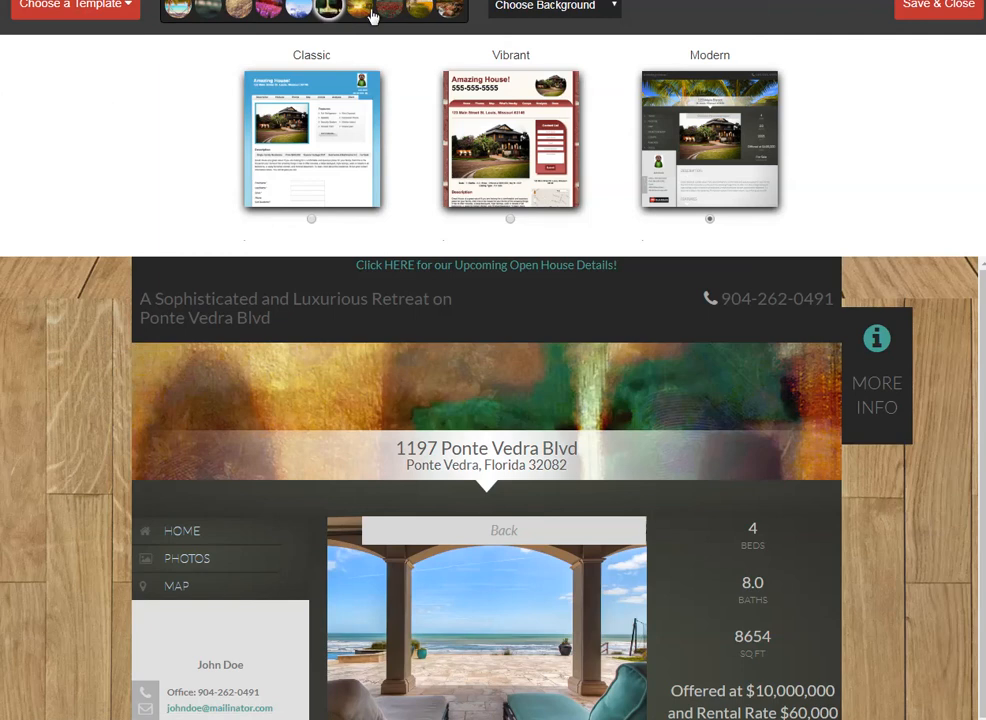
left_click(368, 13)
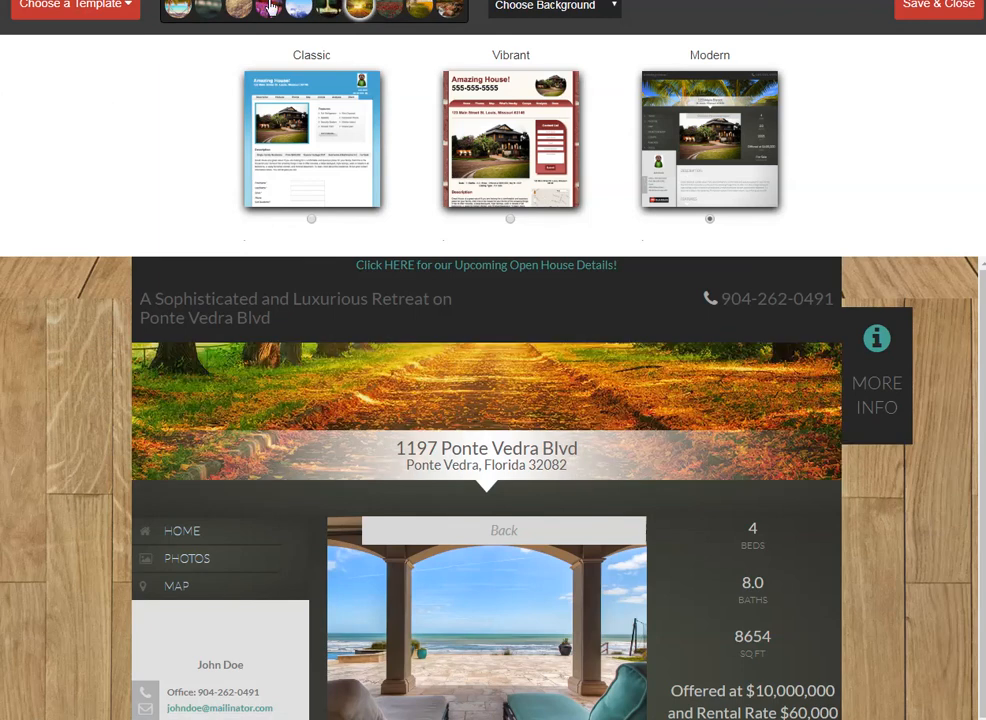
left_click(185, 13)
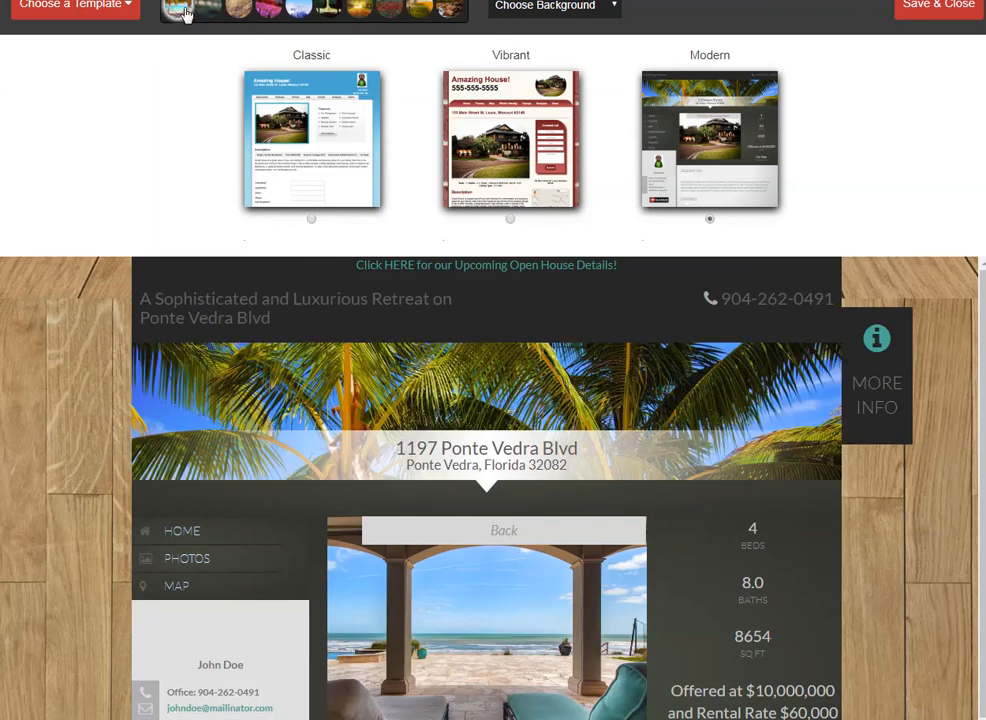
Try the Water, Rubber and Yellow Stripes backgrounds on the property website and check how the page looks.
left_click(581, 15)
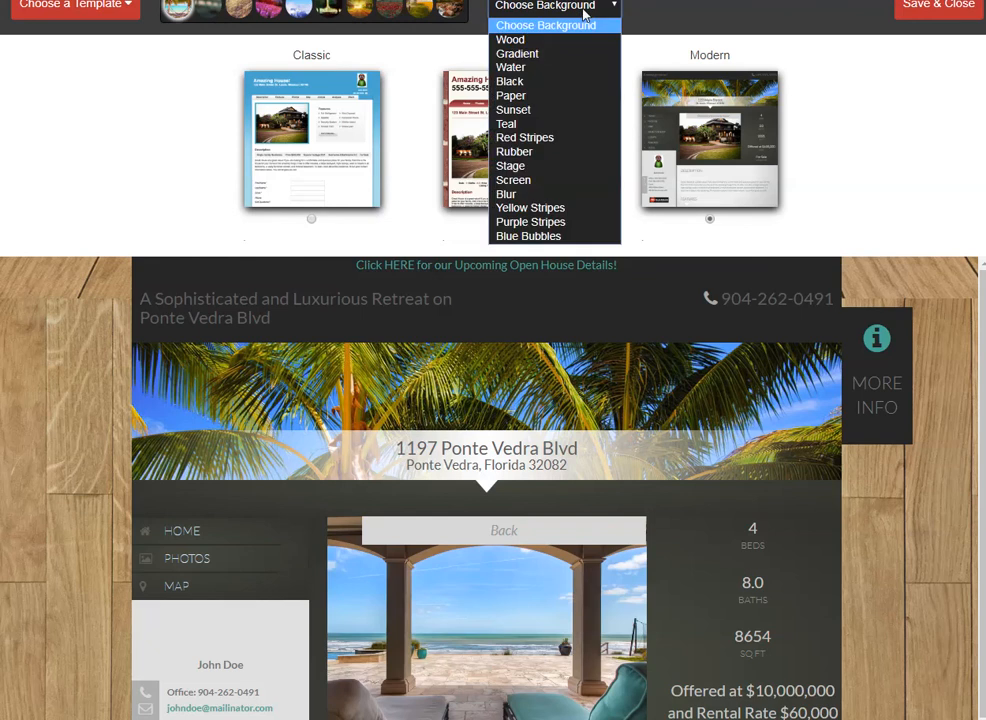
left_click(559, 68)
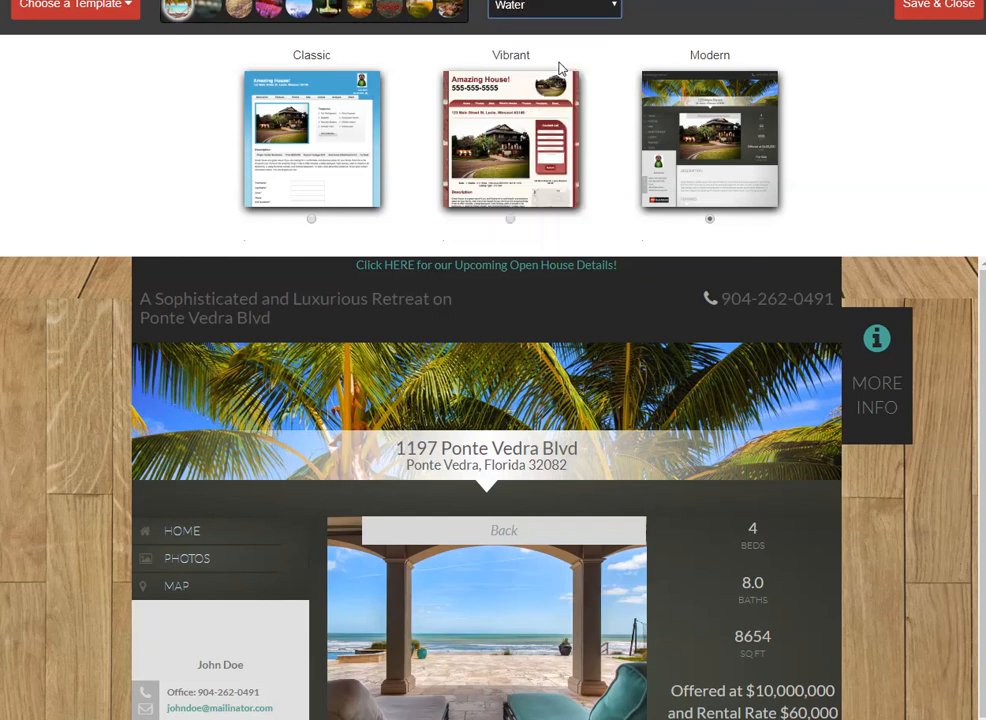
scroll(412, 332, "down", 5)
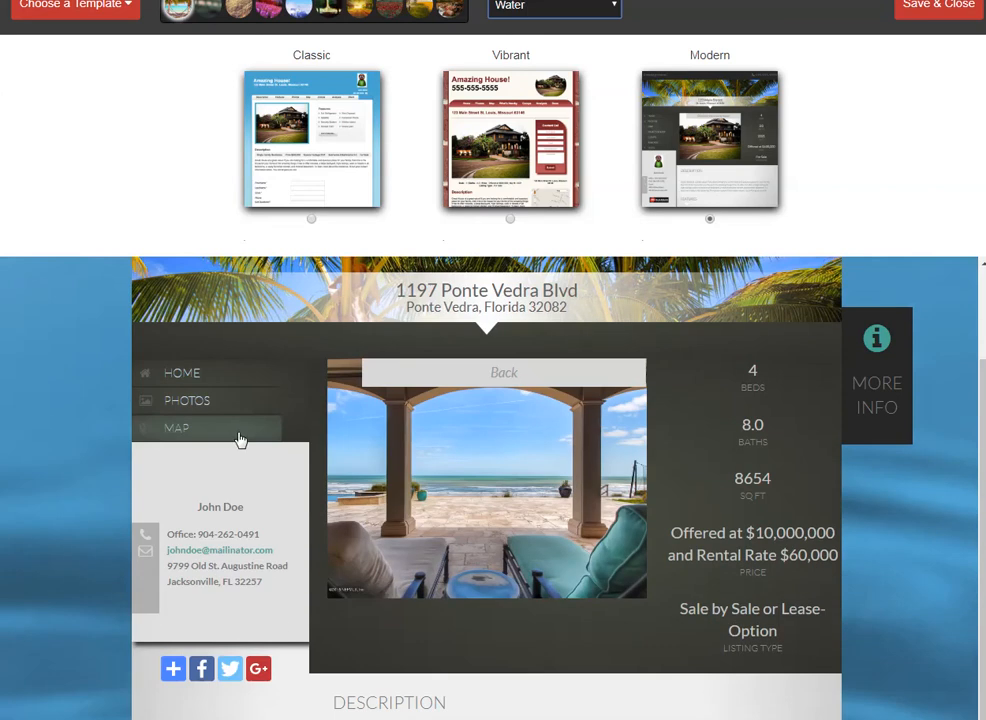
scroll(100, 596, "down", 2)
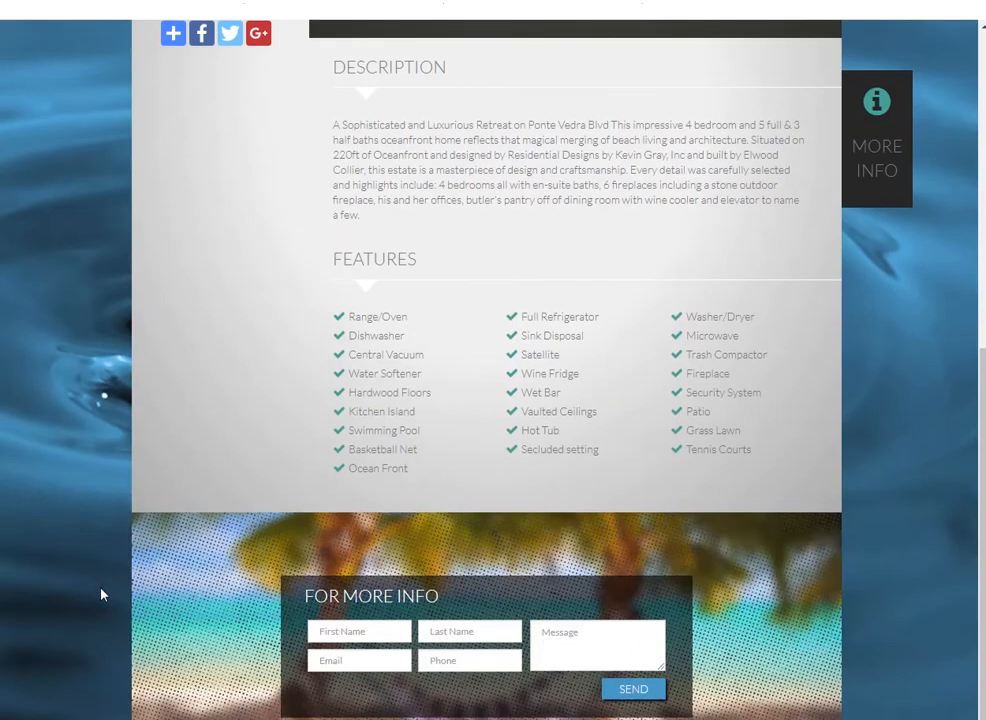
scroll(99, 590, "up", 7)
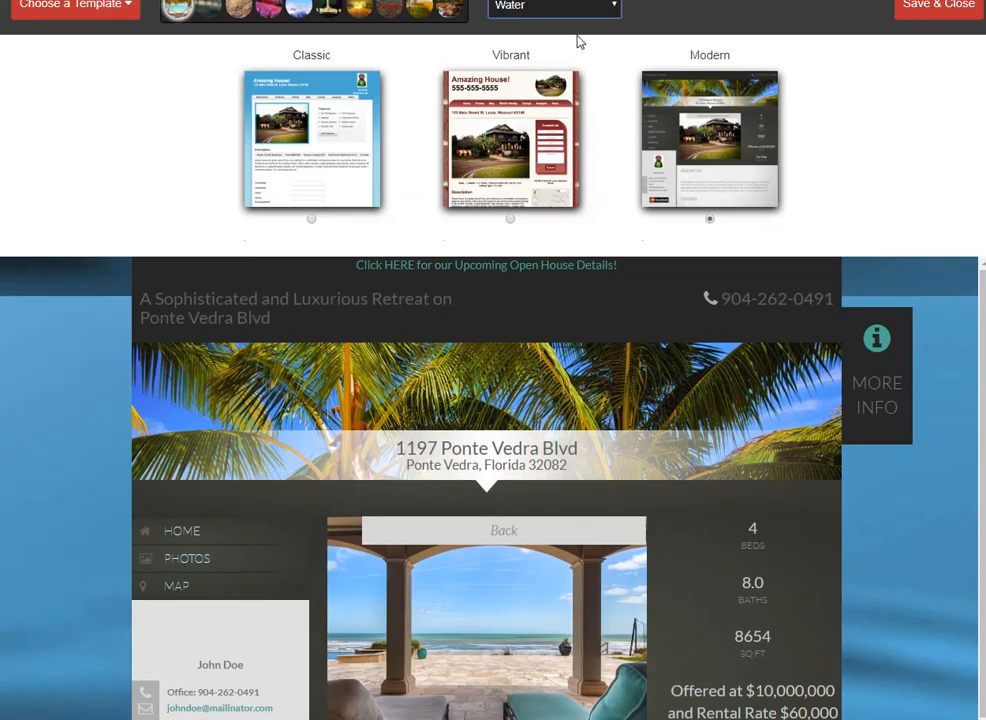
left_click(548, 10)
left_click(552, 153)
left_click(552, 9)
left_click(548, 208)
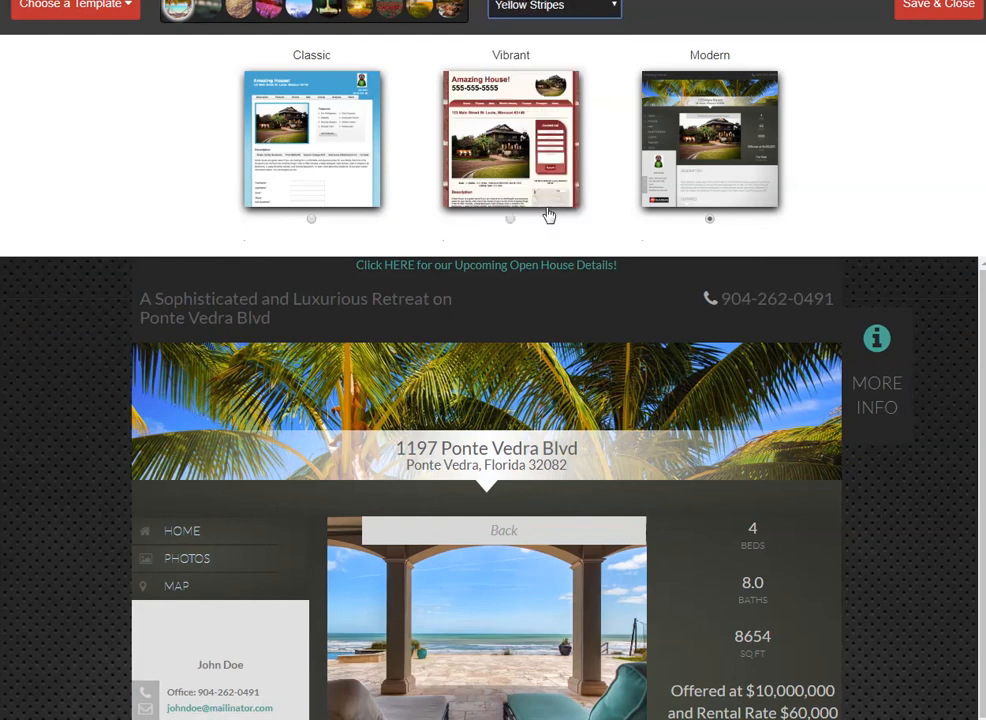
Set the property website's background to Sunset, then save the design and close the customizer.
left_click(519, 12)
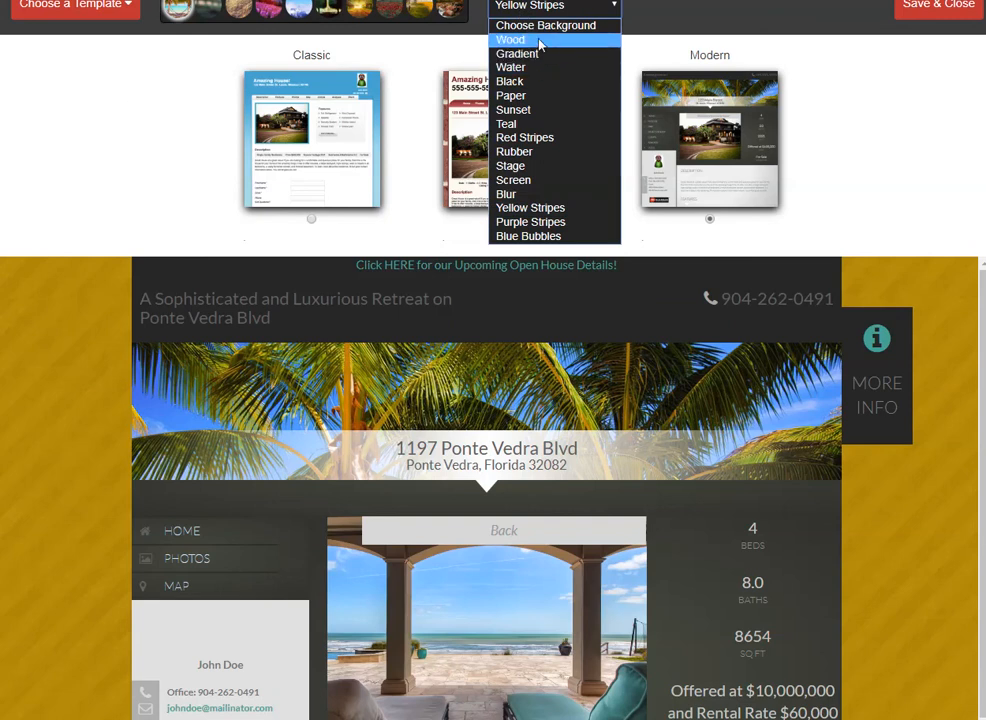
left_click(540, 112)
scroll(97, 436, "down", 5)
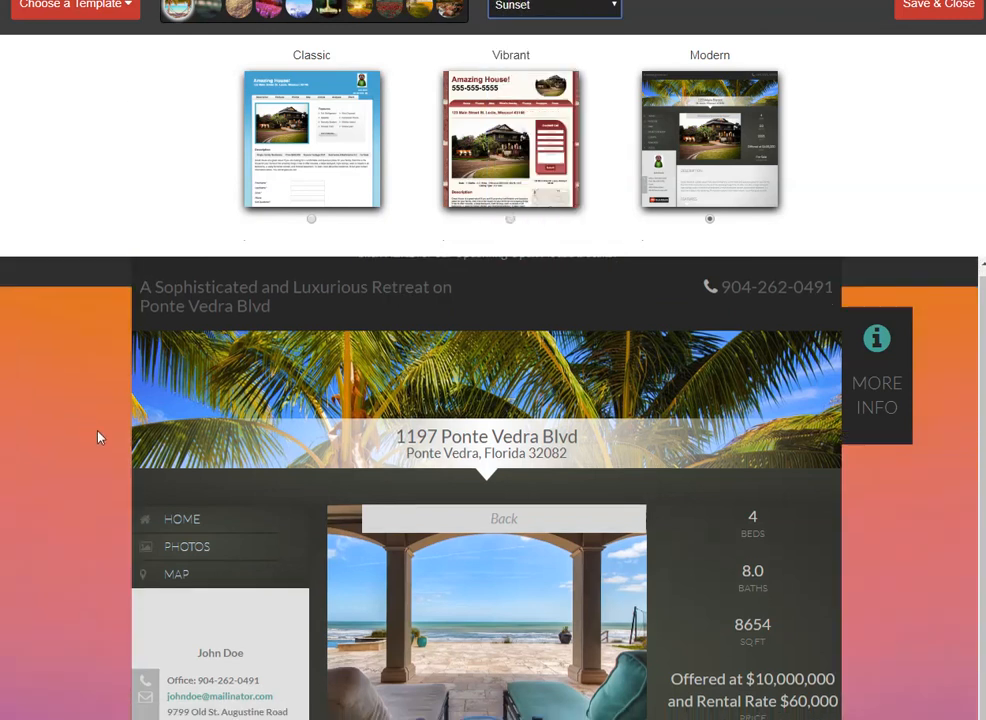
scroll(213, 527, "up", 5)
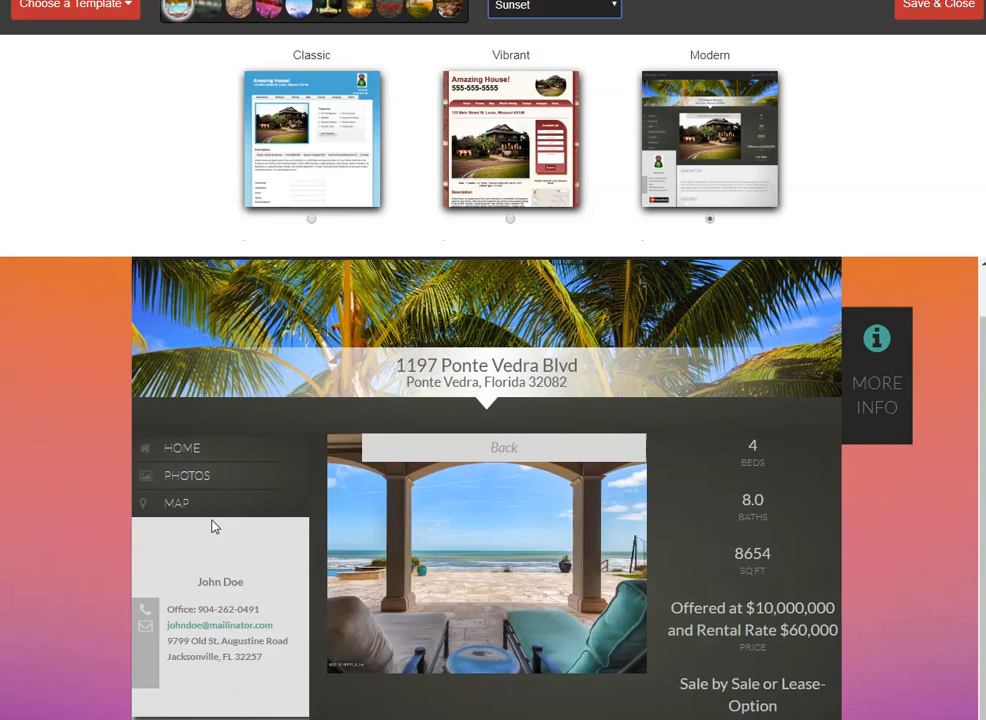
left_click(916, 24)
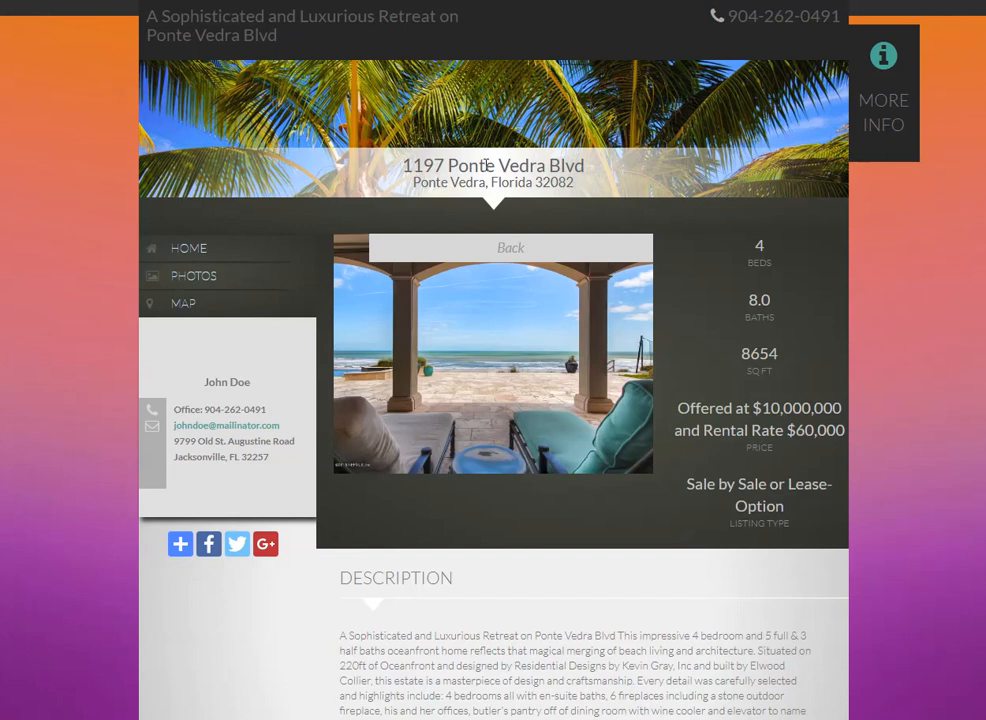
Open and close the website's More Info form, and view the gallery photos including Front, Foyer and Kitchen.
left_click(881, 95)
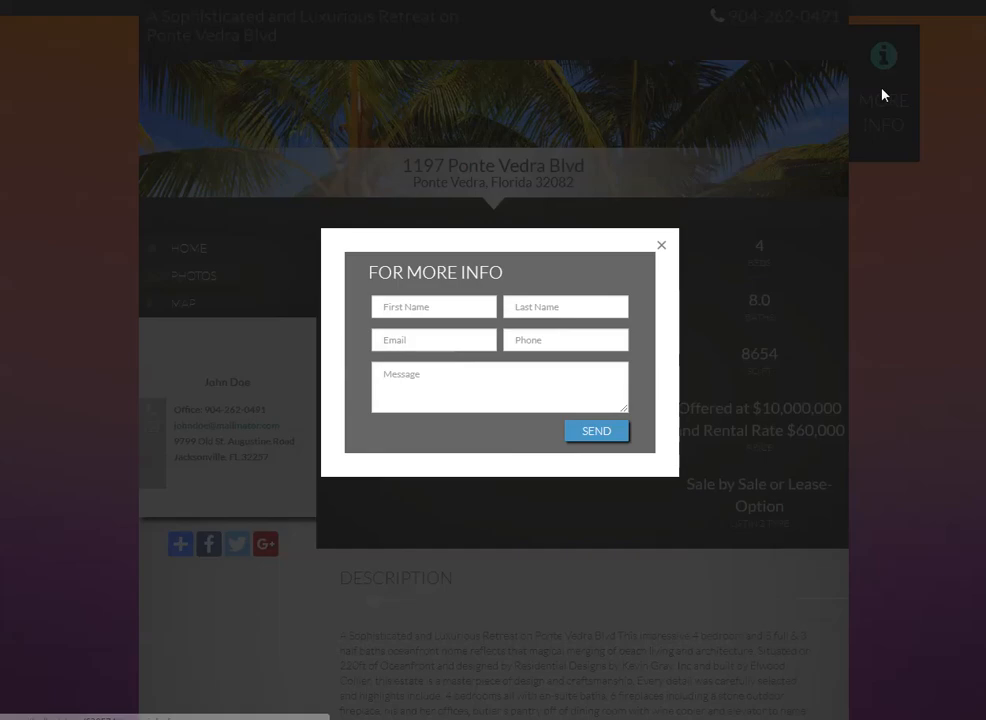
left_click(661, 247)
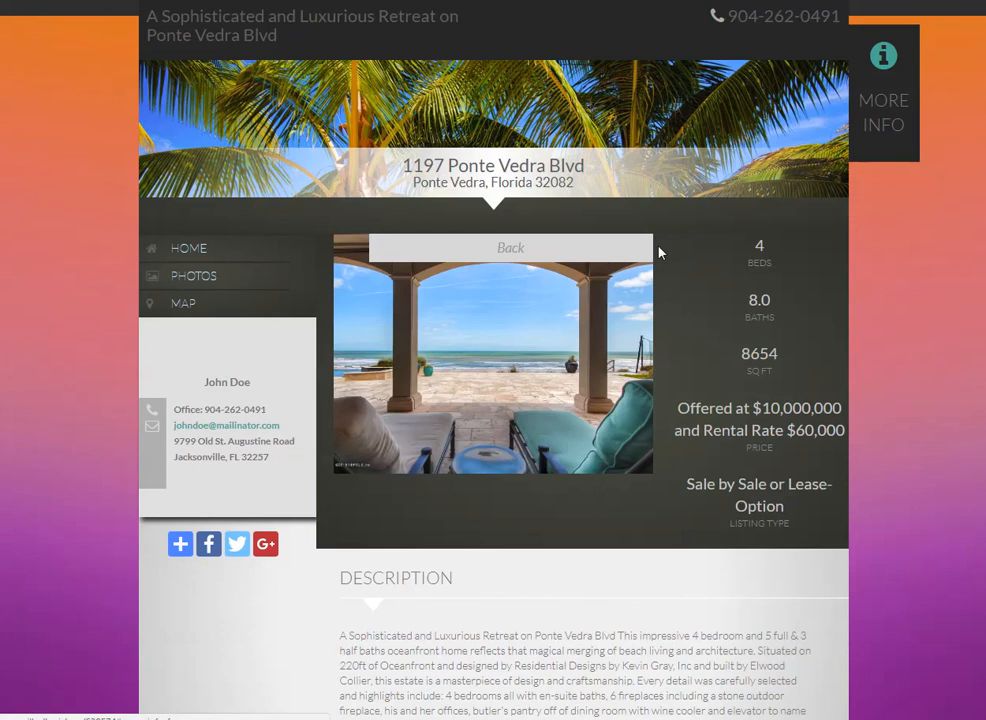
left_click(189, 281)
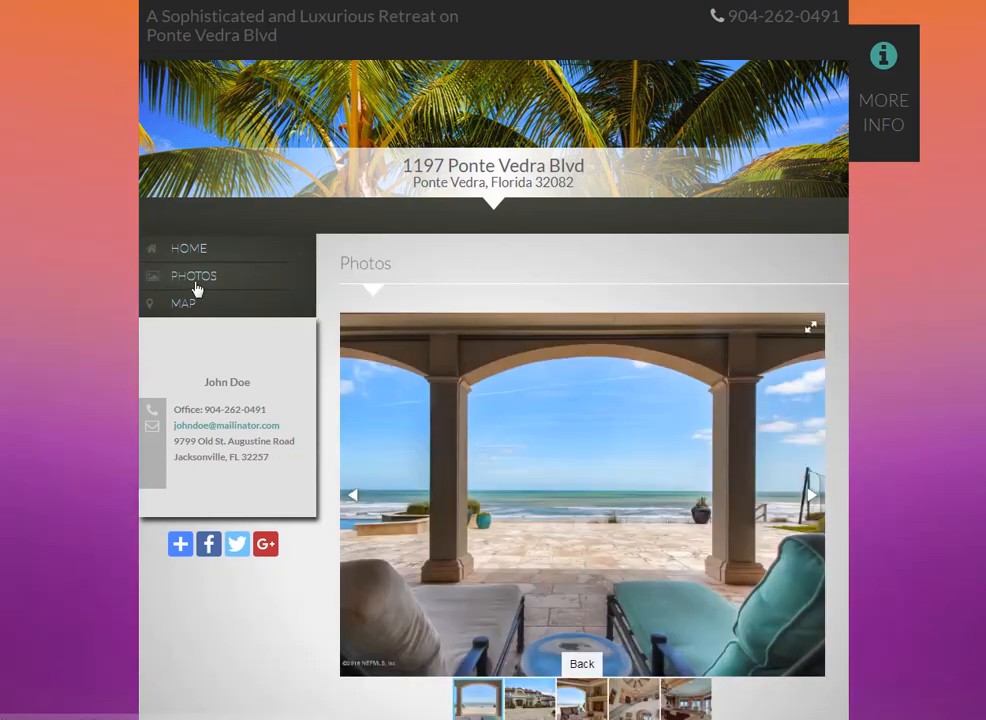
left_click(539, 707)
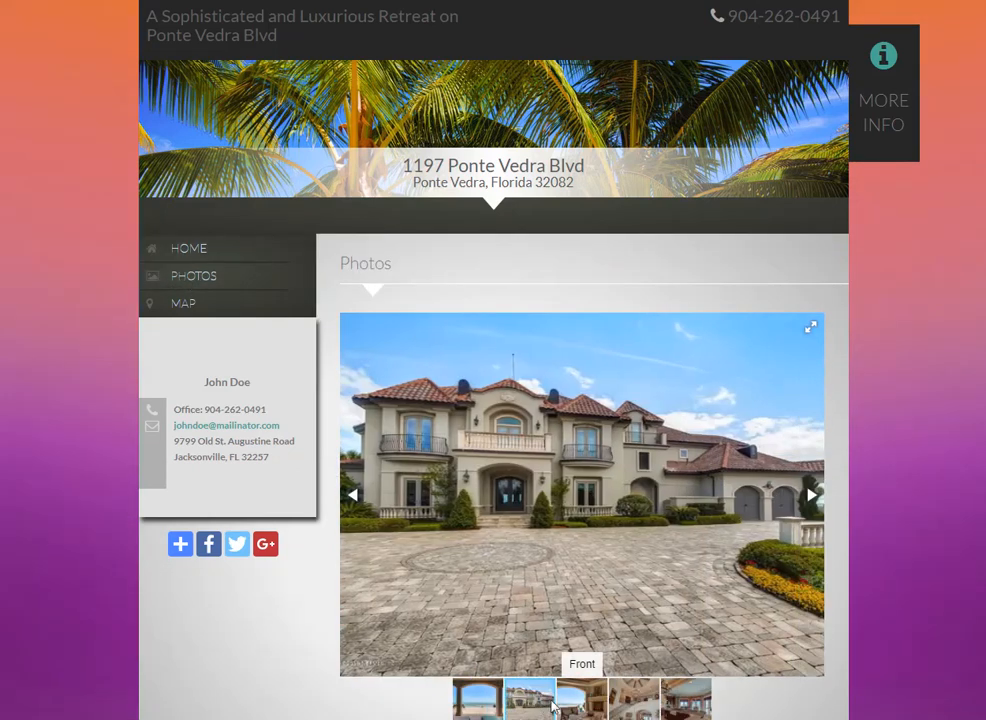
left_click(573, 707)
left_click(638, 697)
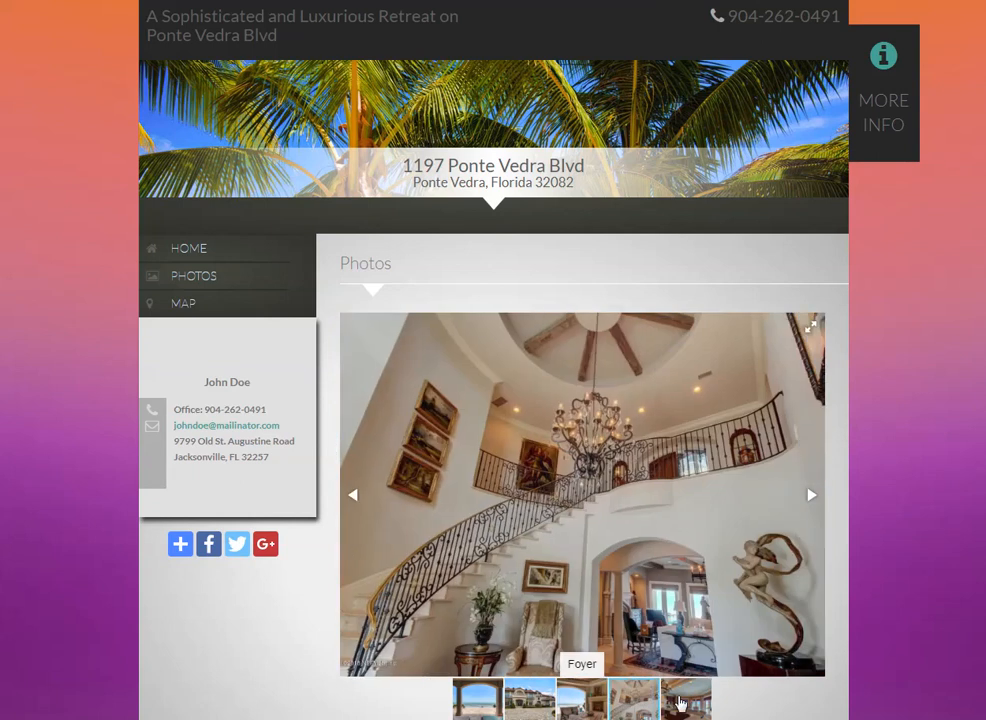
left_click(686, 699)
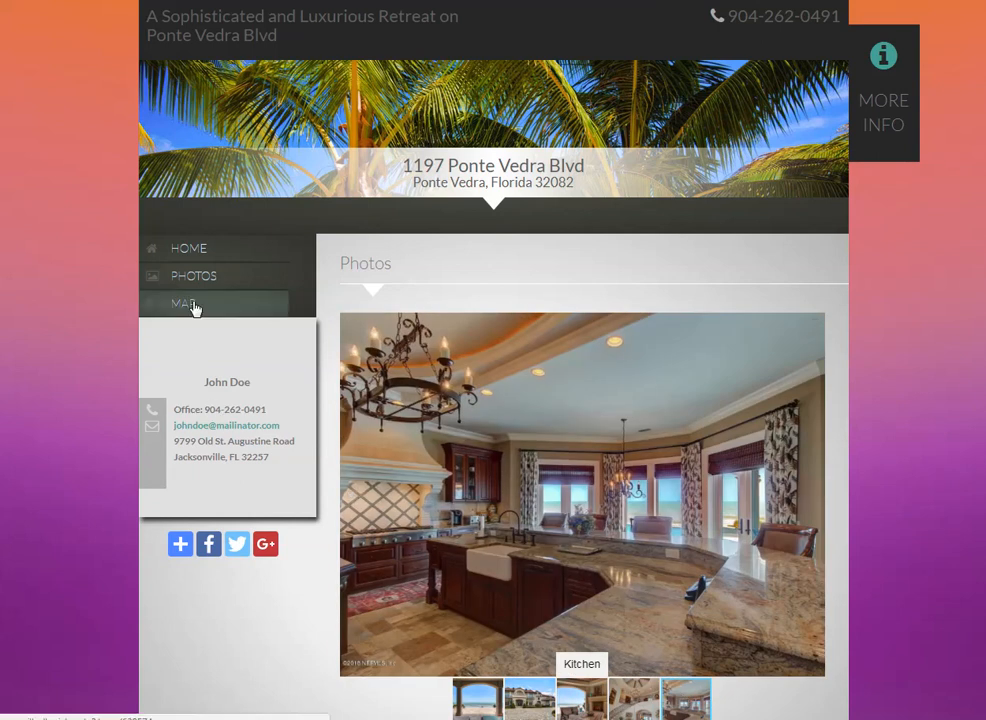
View the property's location on the website's map in Satellite mode and zoom in three levels on the marker.
left_click(193, 307)
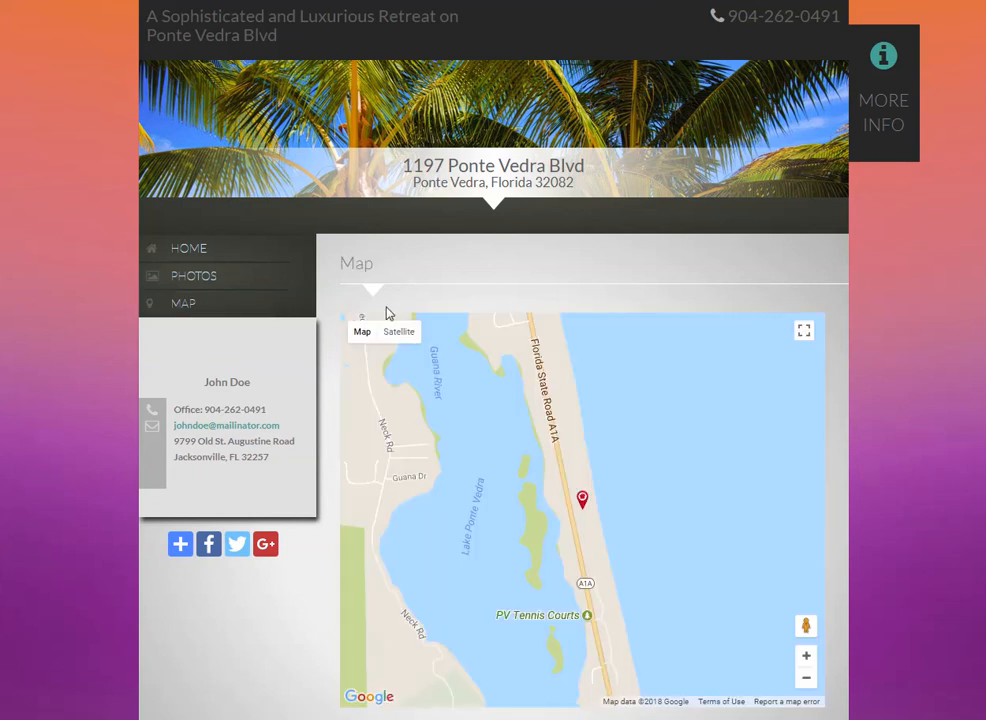
left_click(406, 344)
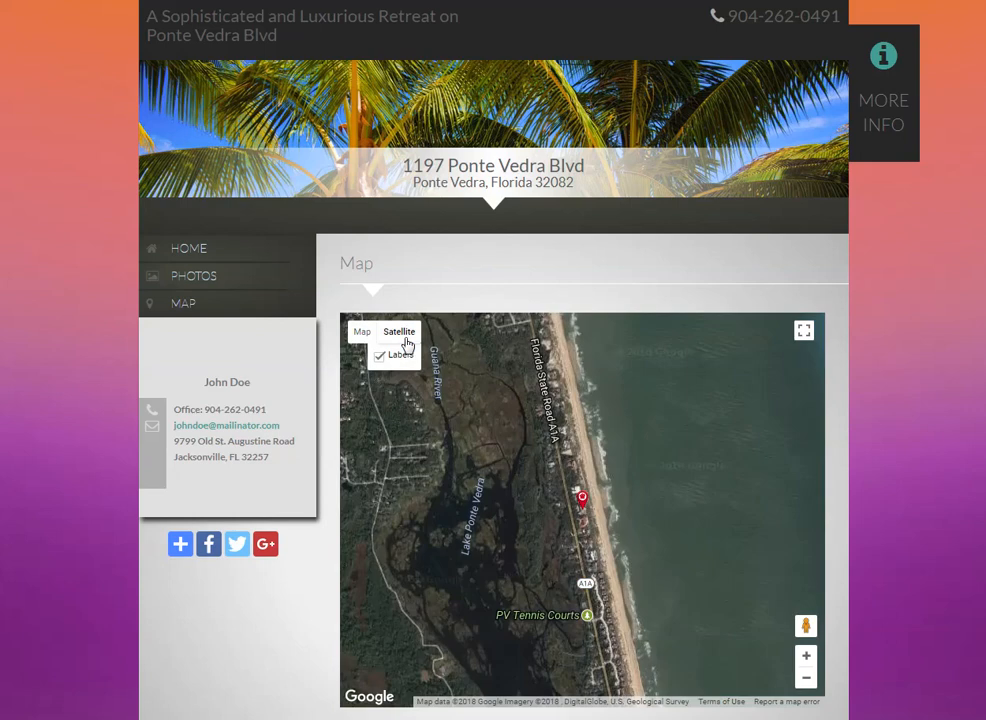
left_click(806, 656)
left_click(807, 656)
left_click(807, 656)
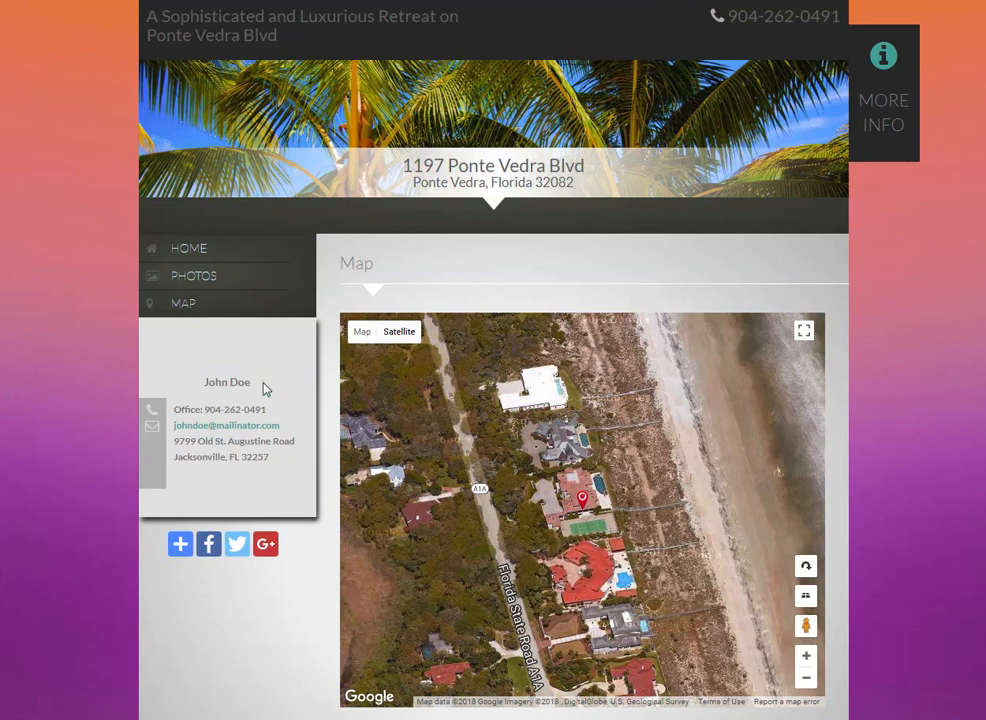
Check the For More Info contact form below the map, leaving its fields blank, and return to the page's beginning.
scroll(347, 403, "down", 5)
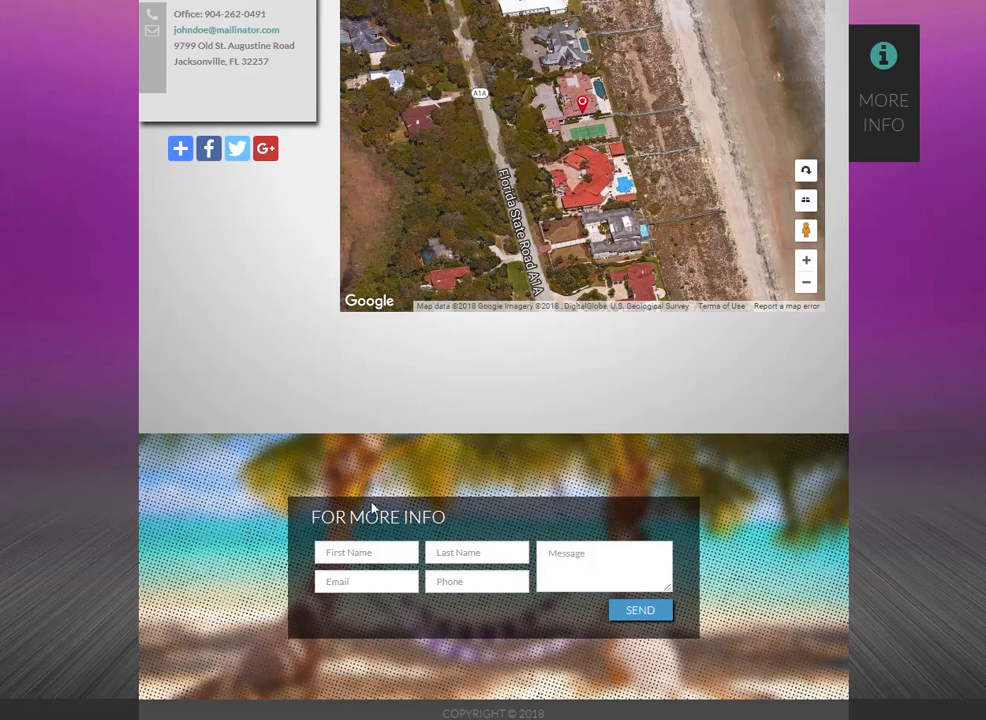
left_click(357, 557)
scroll(636, 484, "up", 4)
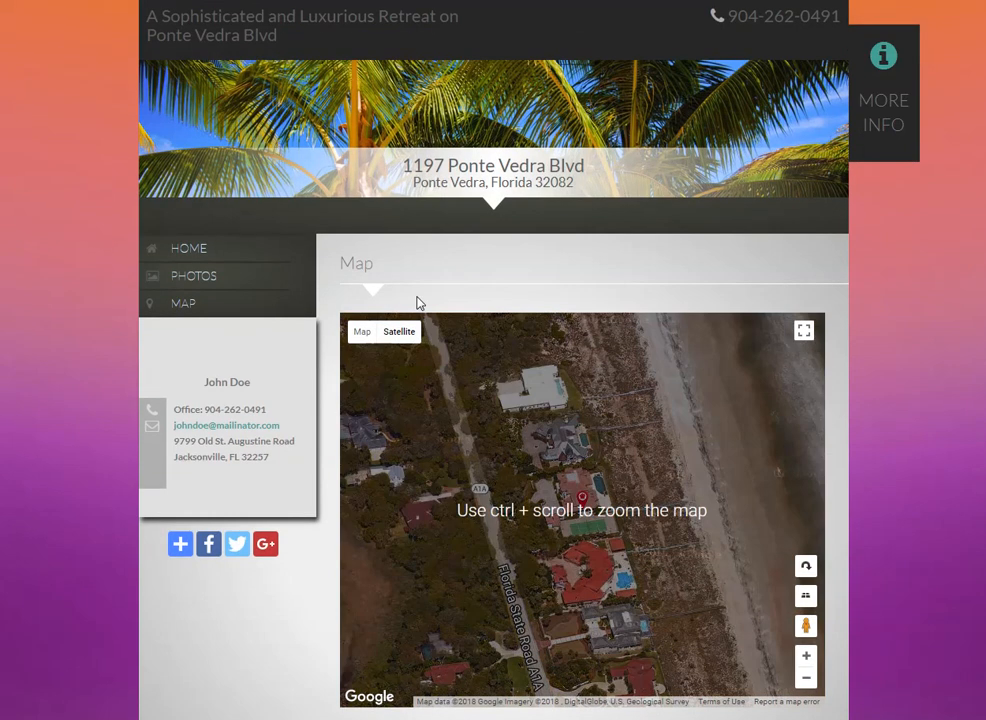